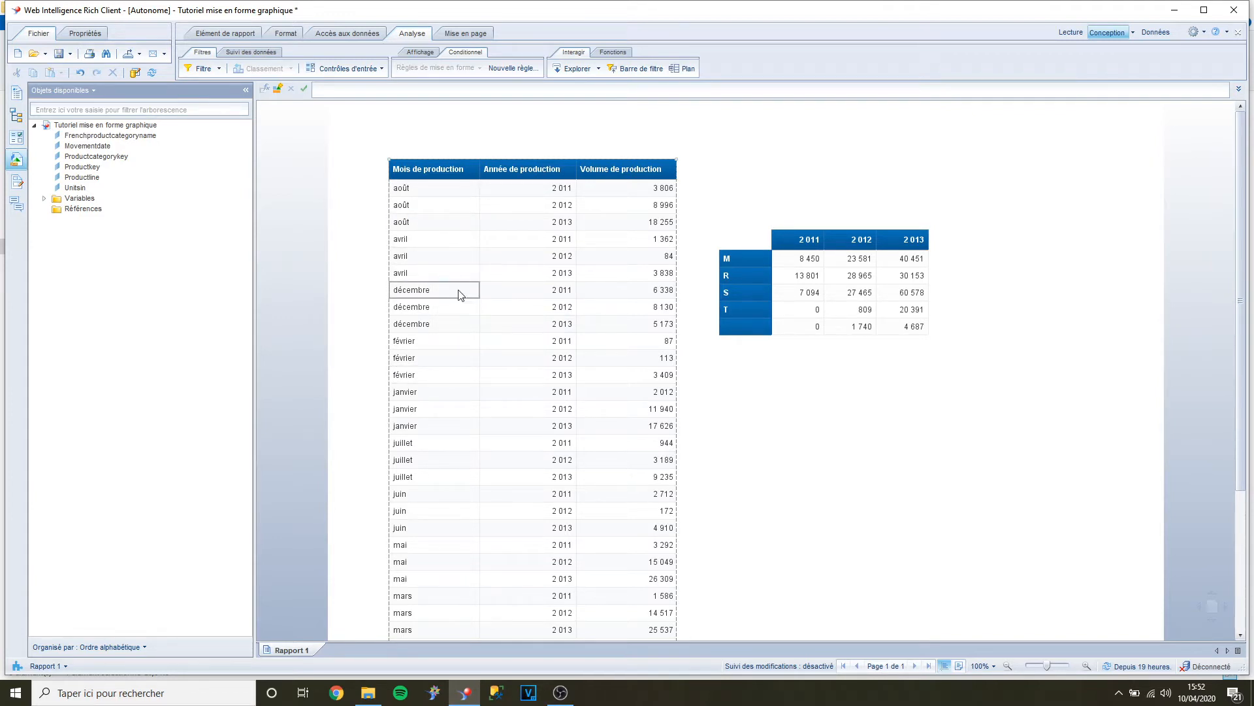
# Add ascending sorts to the vertical production table, first on Année de production and second on Mois de production.
pyautogui.click(445, 288)
pyautogui.rightClick(445, 287)
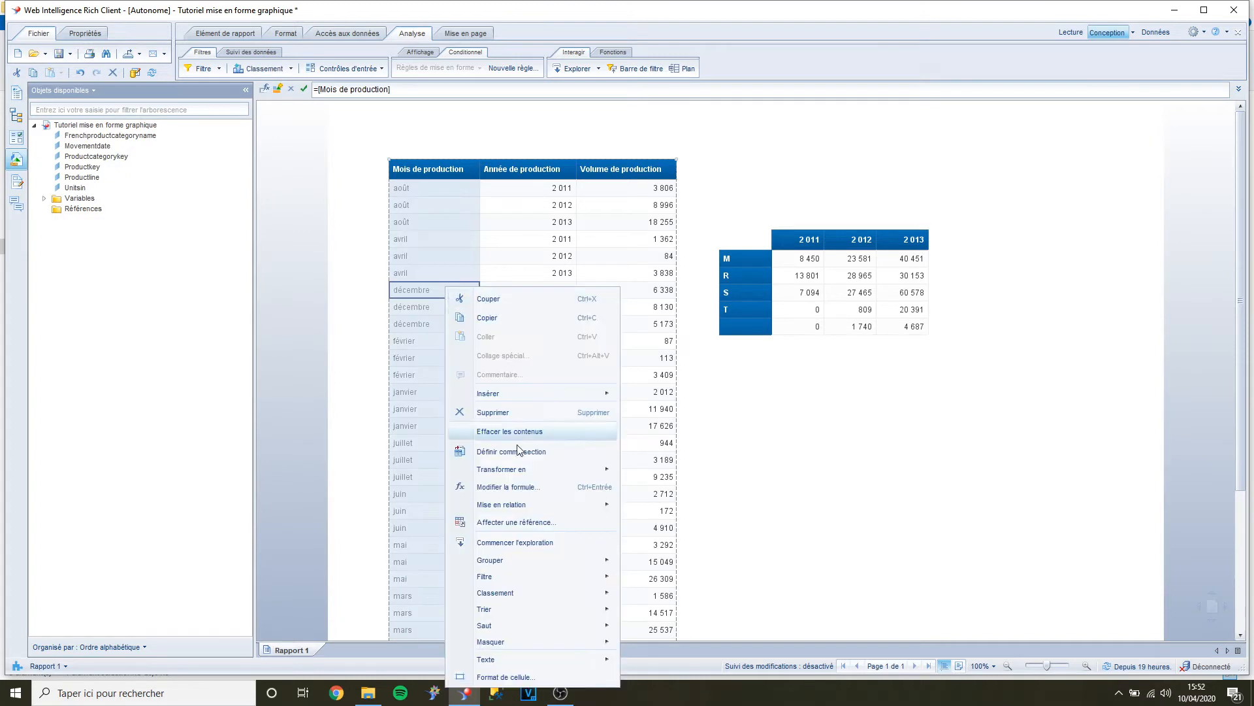
pyautogui.moveTo(511, 623)
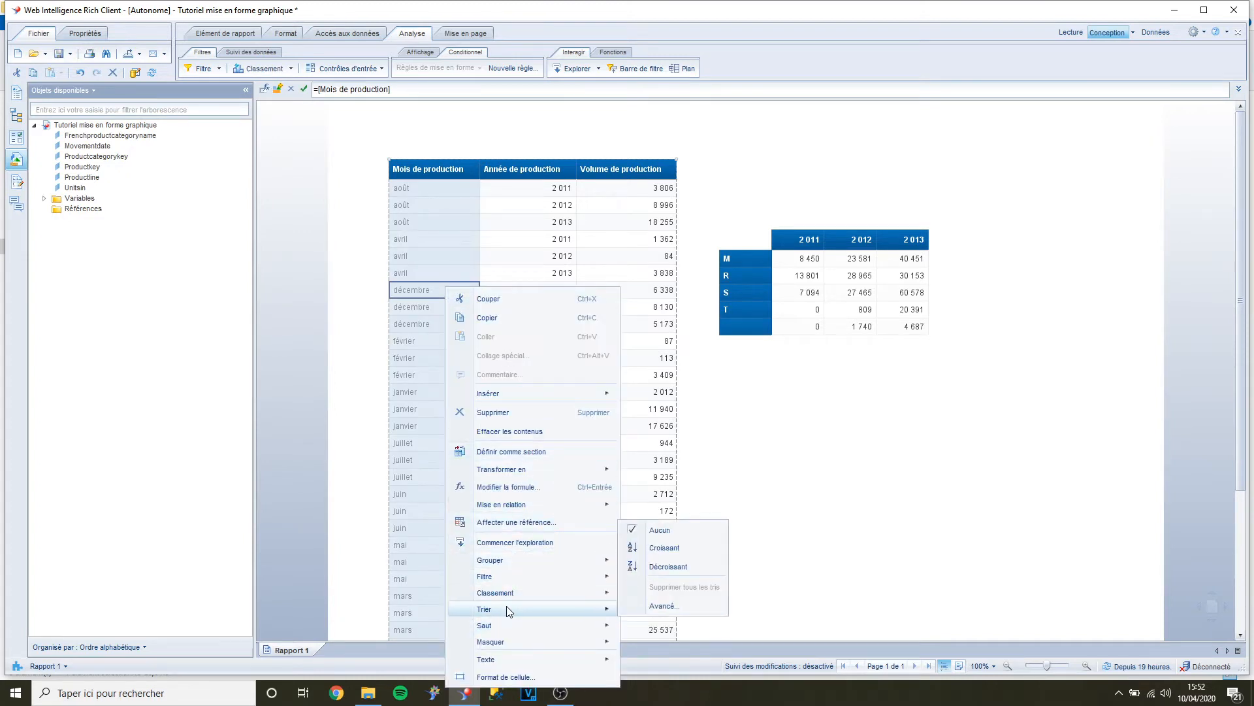
pyautogui.click(649, 609)
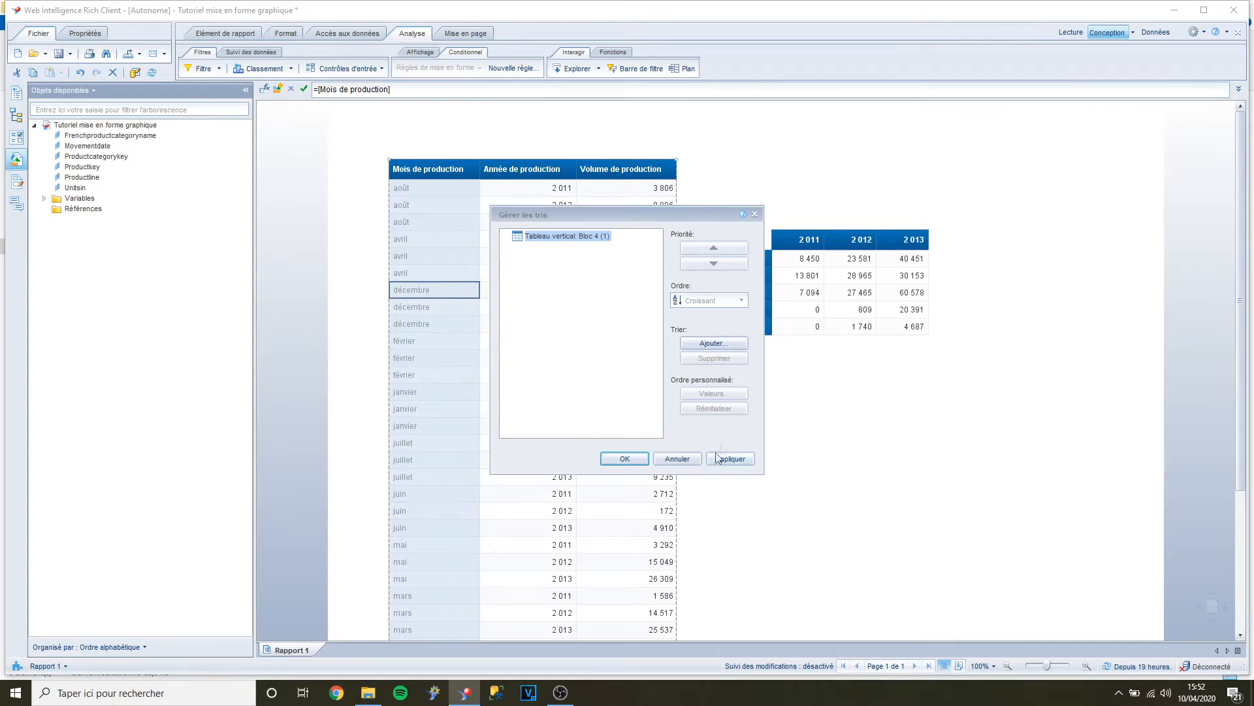
pyautogui.click(714, 343)
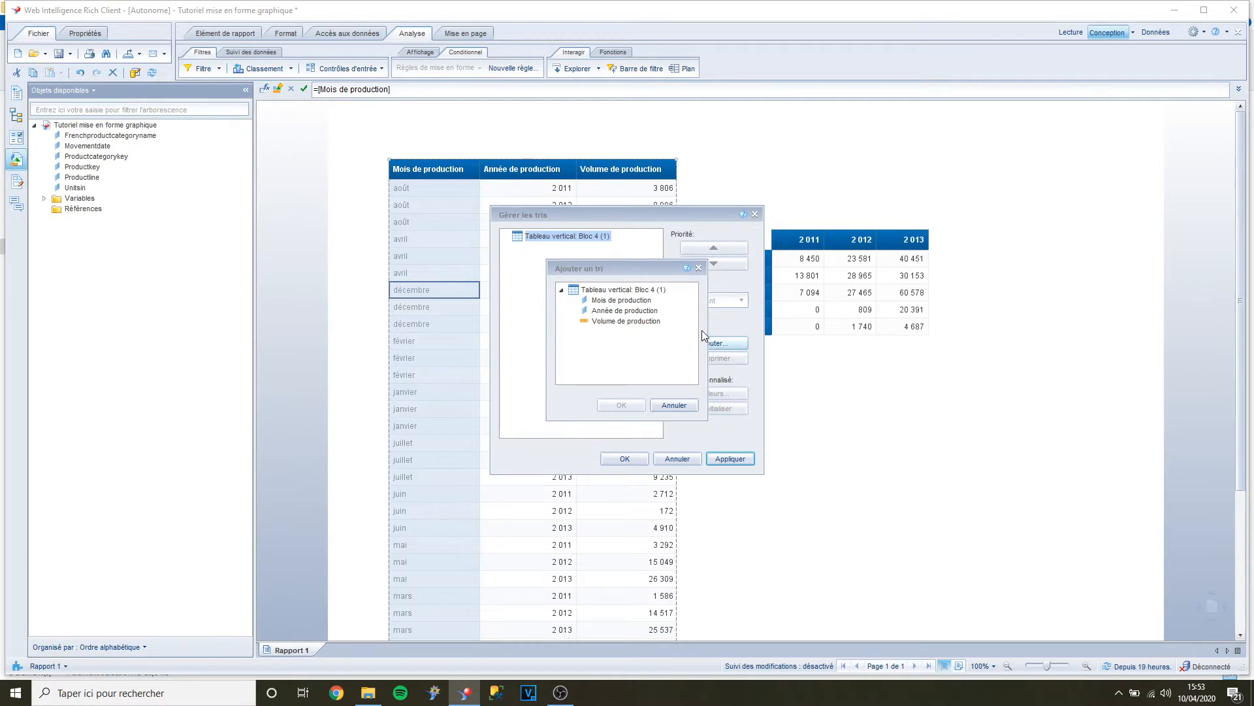
pyautogui.click(650, 311)
pyautogui.doubleClick(650, 312)
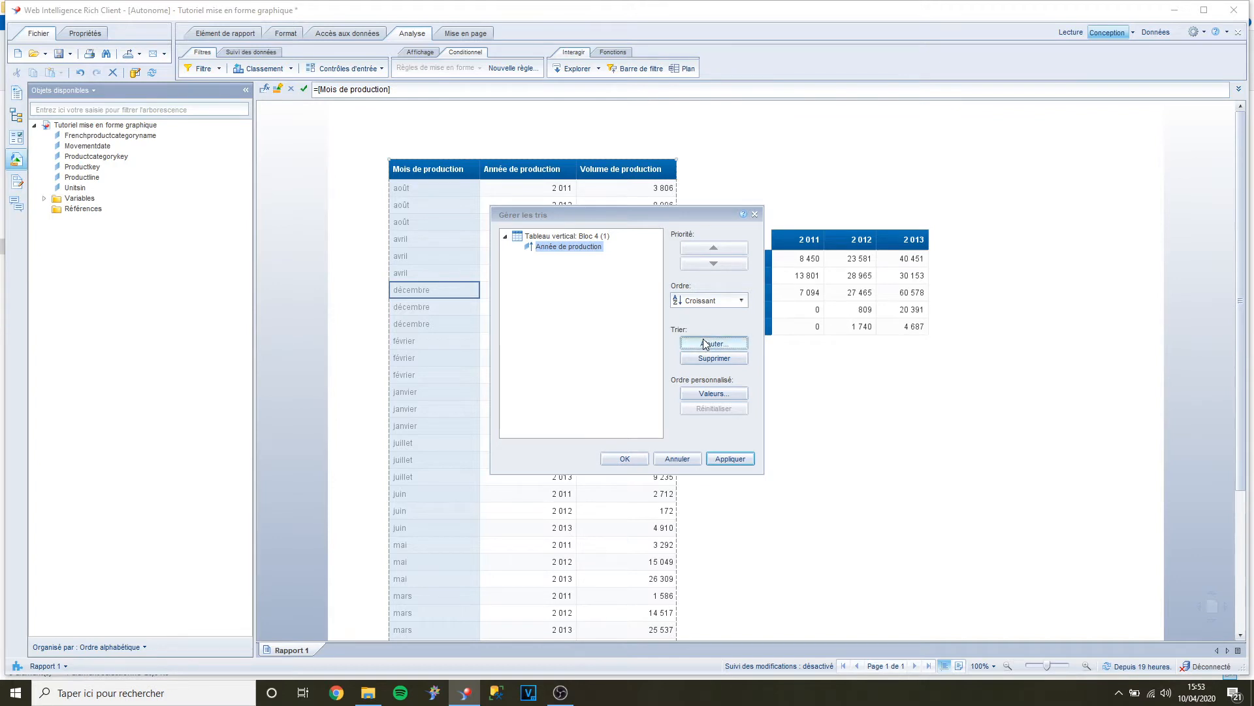
pyautogui.click(705, 343)
pyautogui.doubleClick(621, 300)
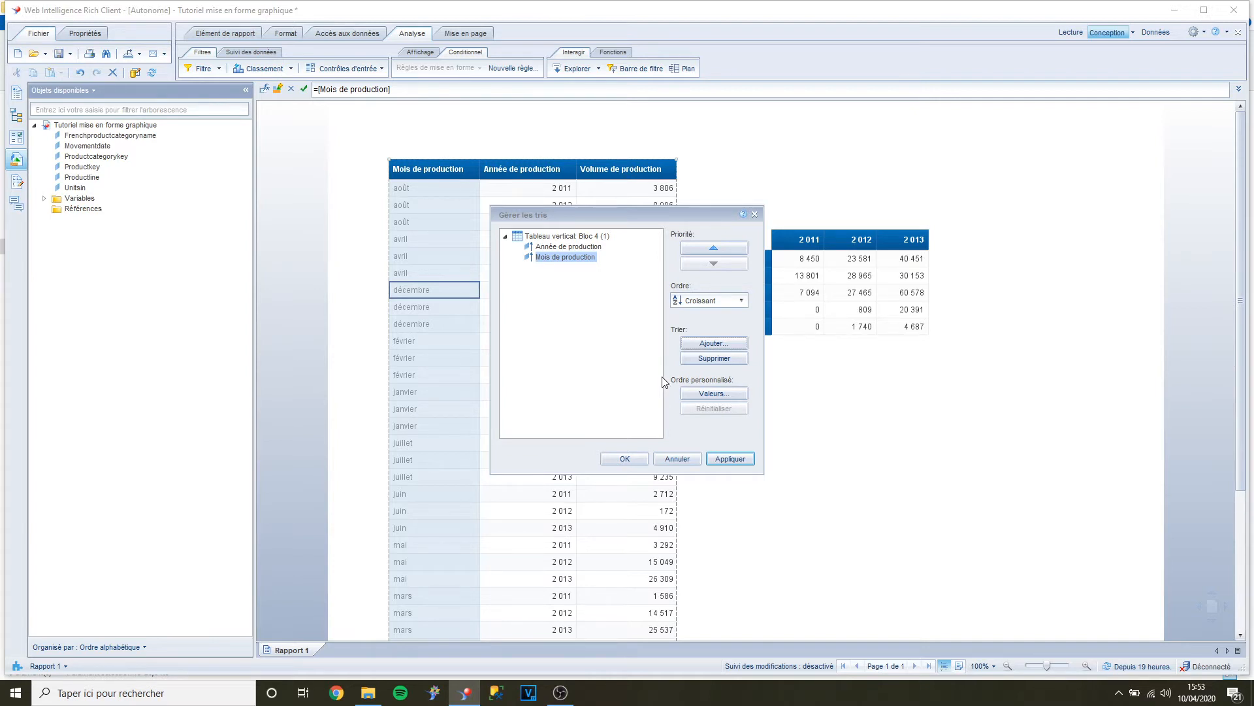
# Start a custom value order for the Mois de production sort and move janvier to the first place.
pyautogui.click(706, 393)
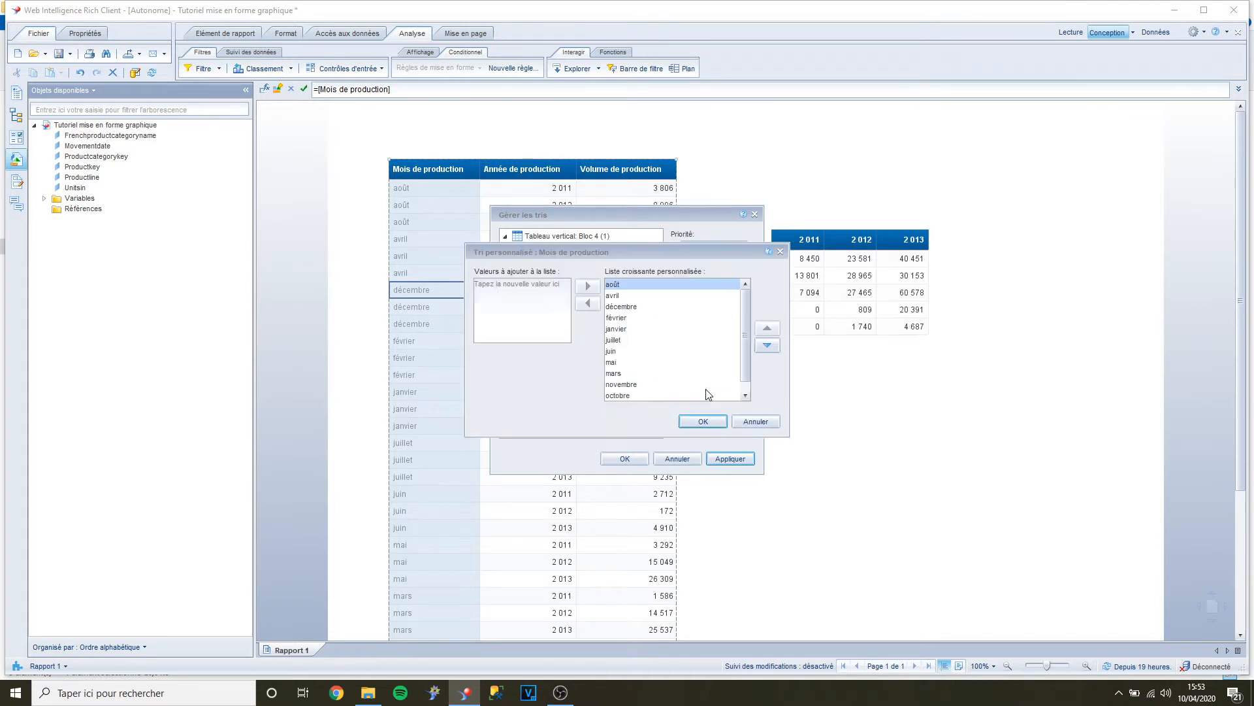
pyautogui.click(619, 329)
pyautogui.click(768, 328)
pyautogui.click(768, 328)
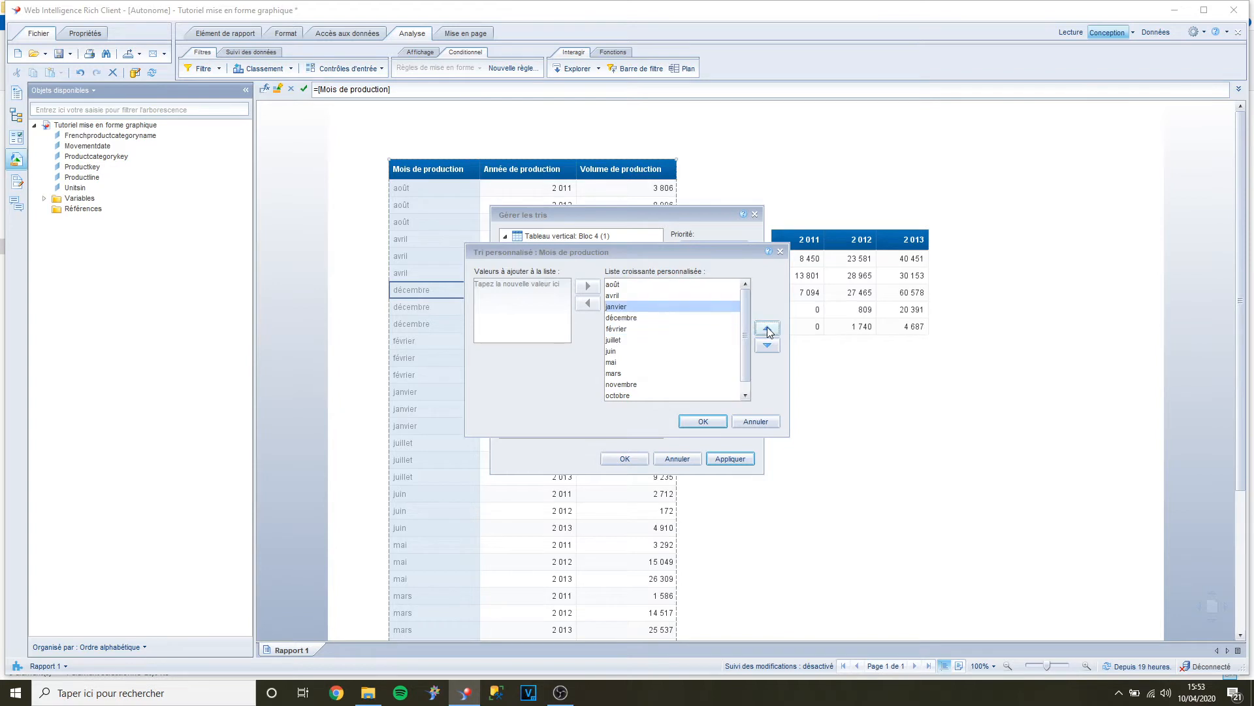
pyautogui.click(767, 328)
pyautogui.click(768, 328)
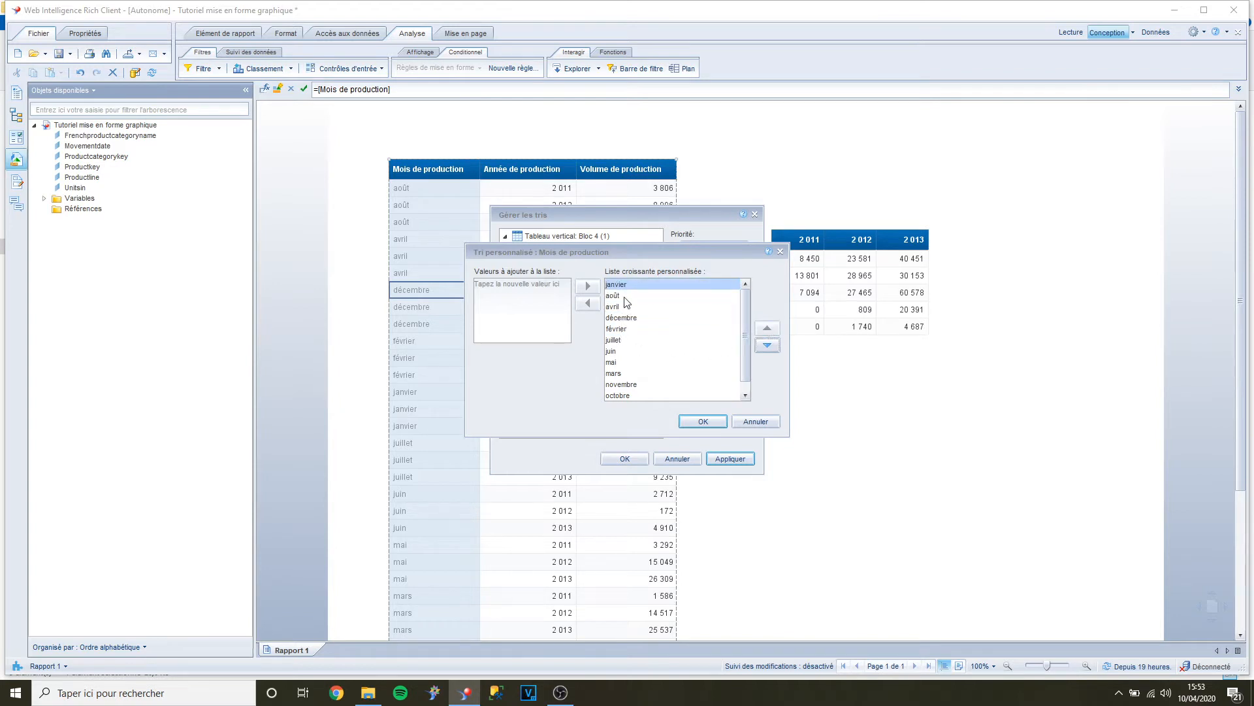
# Place février directly after janvier in the custom month order.
pyautogui.click(616, 329)
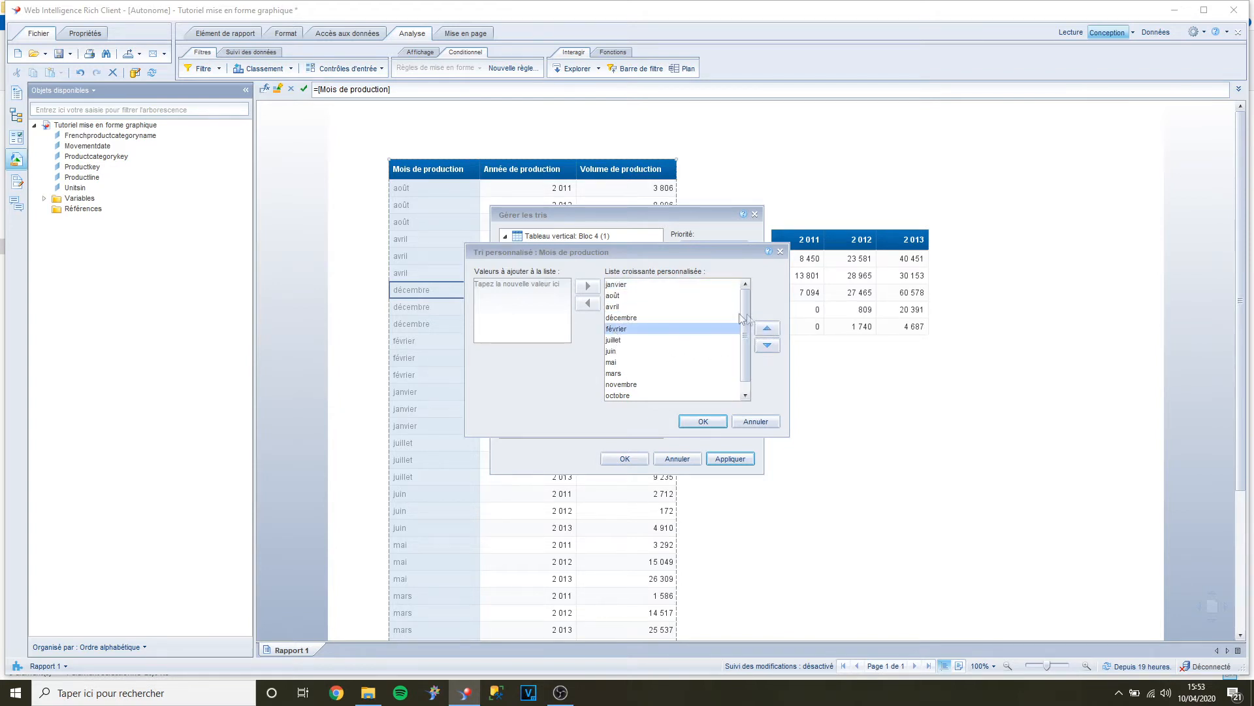
pyautogui.click(769, 329)
pyautogui.click(768, 329)
pyautogui.click(770, 331)
pyautogui.click(770, 331)
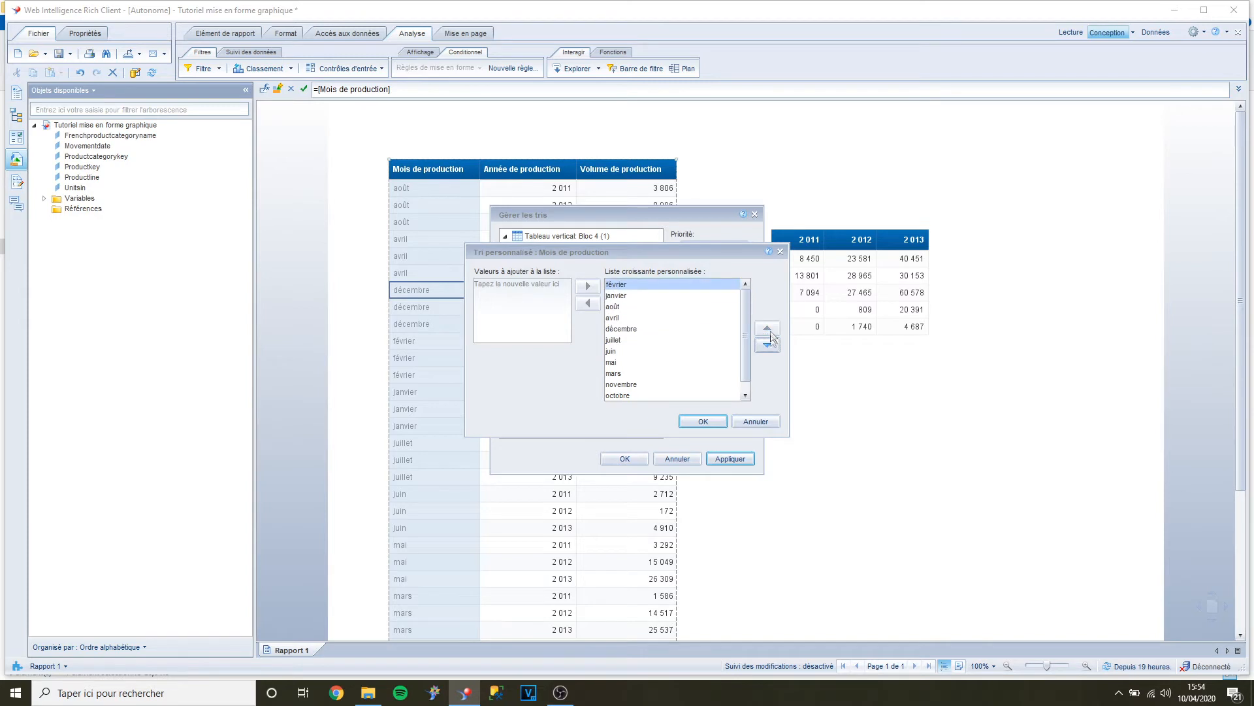
pyautogui.click(768, 345)
# Move mars and avril up to directly follow février in the custom month order.
pyautogui.click(614, 374)
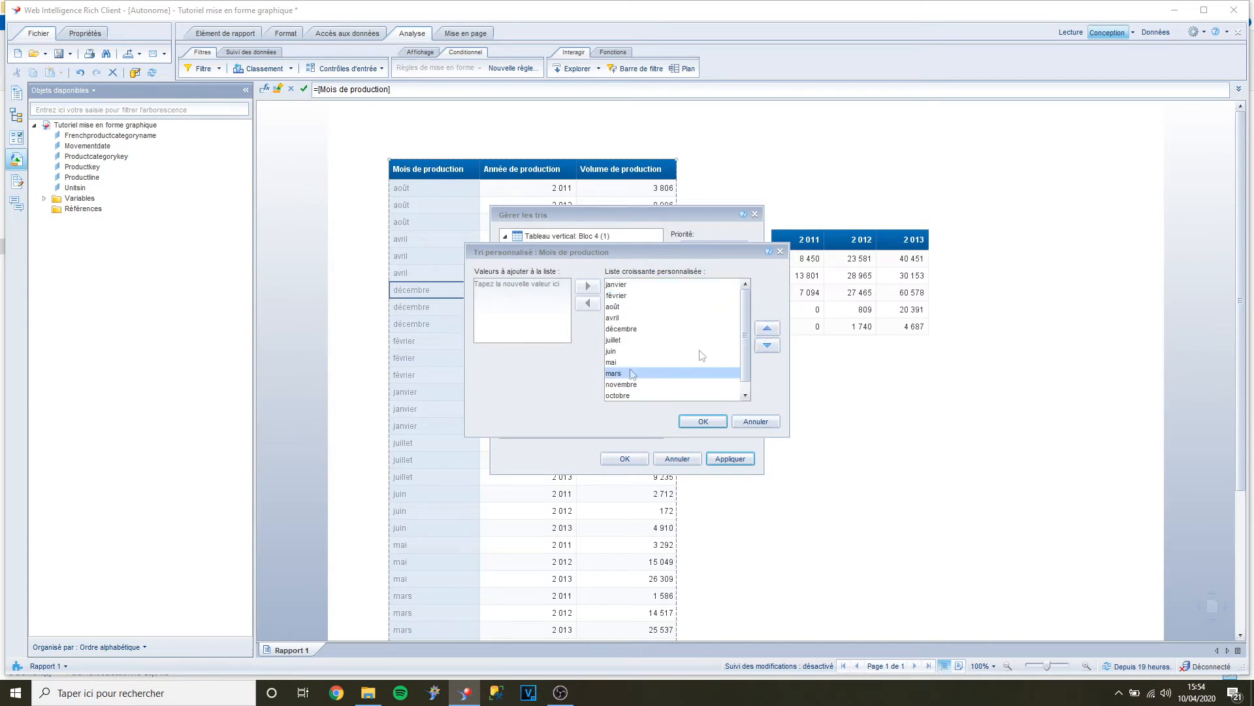
pyautogui.click(769, 330)
pyautogui.click(768, 328)
pyautogui.click(768, 329)
pyautogui.click(769, 328)
pyautogui.click(768, 328)
pyautogui.click(769, 328)
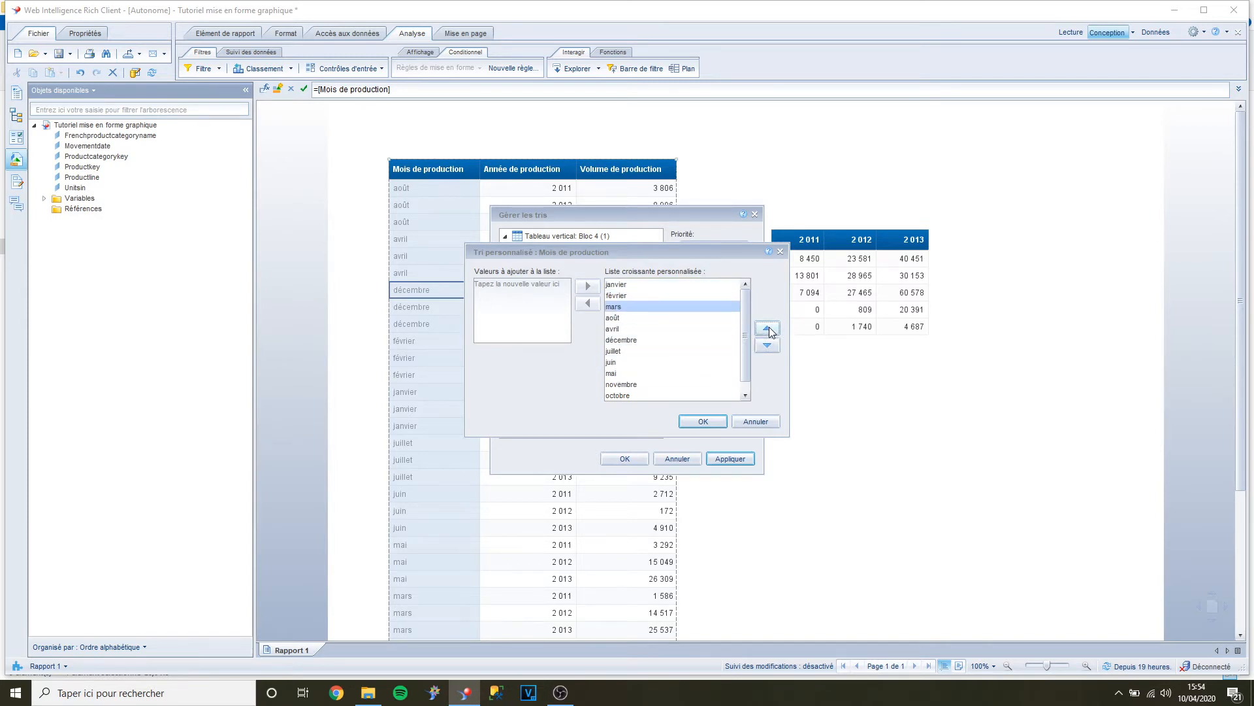
pyautogui.click(614, 328)
pyautogui.click(768, 328)
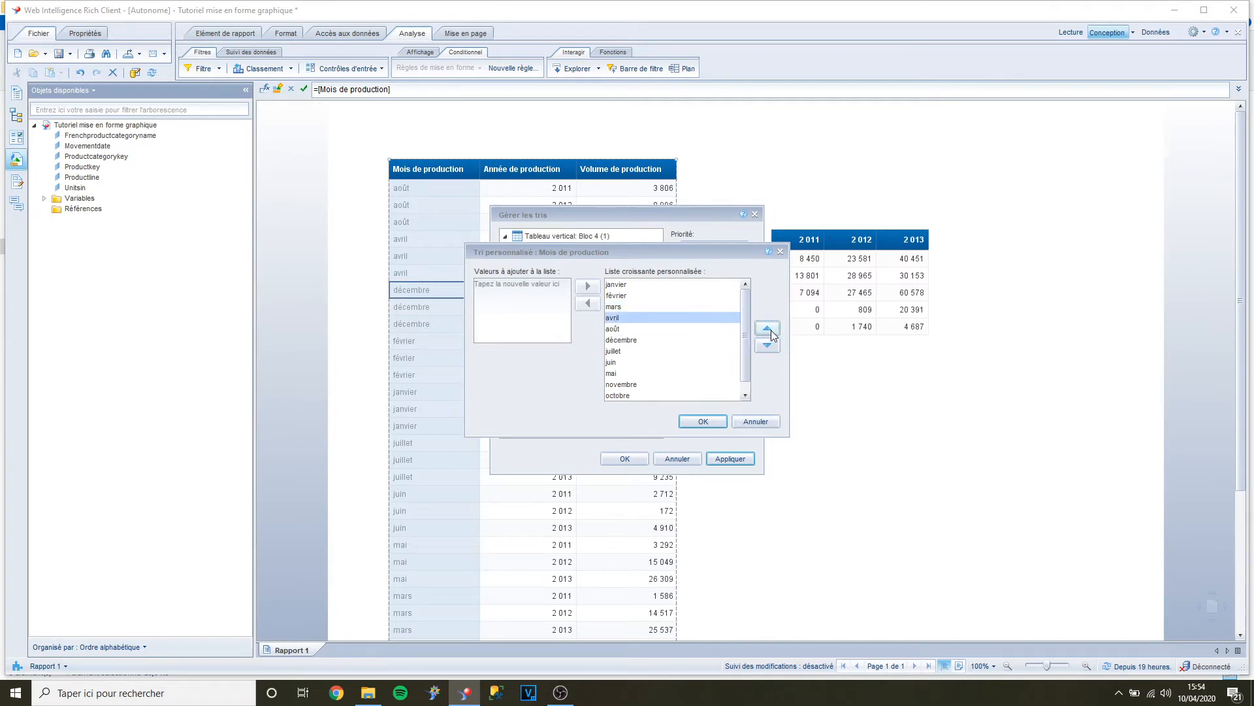
# Move mai and juin up to directly follow avril in the custom month order.
pyautogui.click(635, 375)
pyautogui.click(768, 328)
pyautogui.click(768, 328)
pyautogui.click(767, 328)
pyautogui.click(768, 328)
pyautogui.click(624, 373)
pyautogui.click(767, 328)
pyautogui.click(768, 328)
pyautogui.click(768, 328)
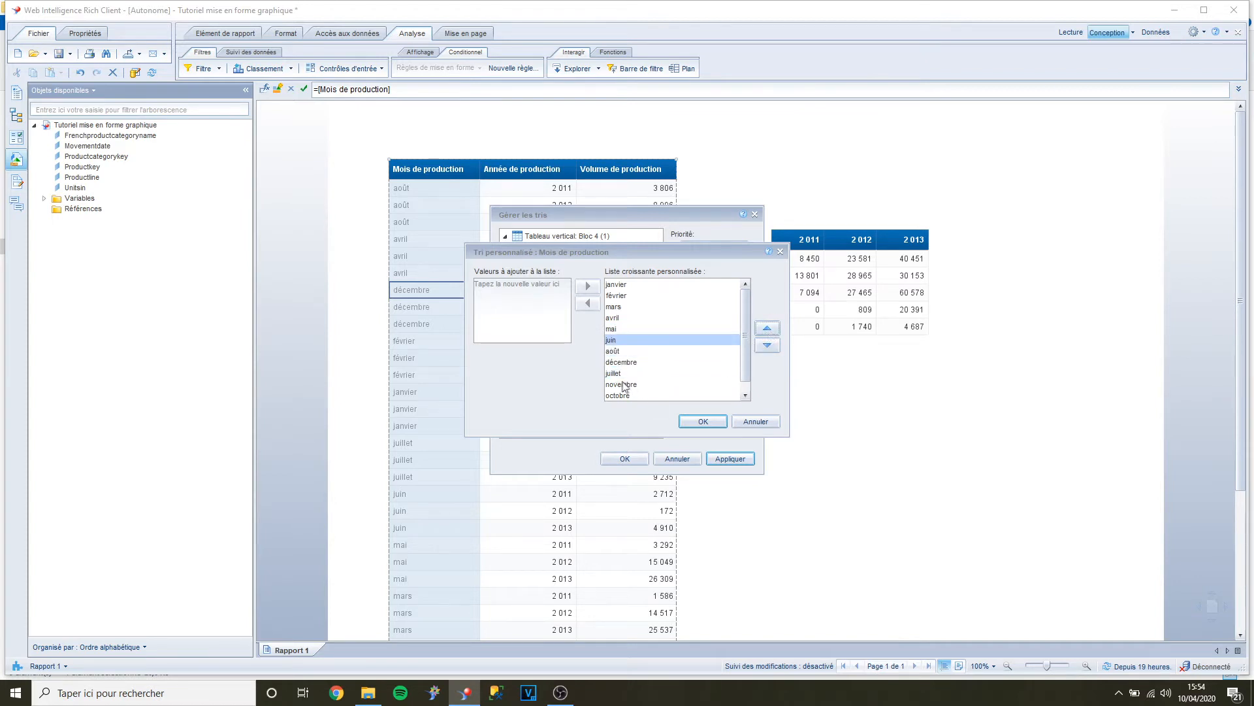
# Place juillet directly after juin and septembre directly after août in the custom month order.
pyautogui.click(618, 374)
pyautogui.click(768, 328)
pyautogui.click(768, 328)
pyautogui.click(767, 328)
pyautogui.click(767, 345)
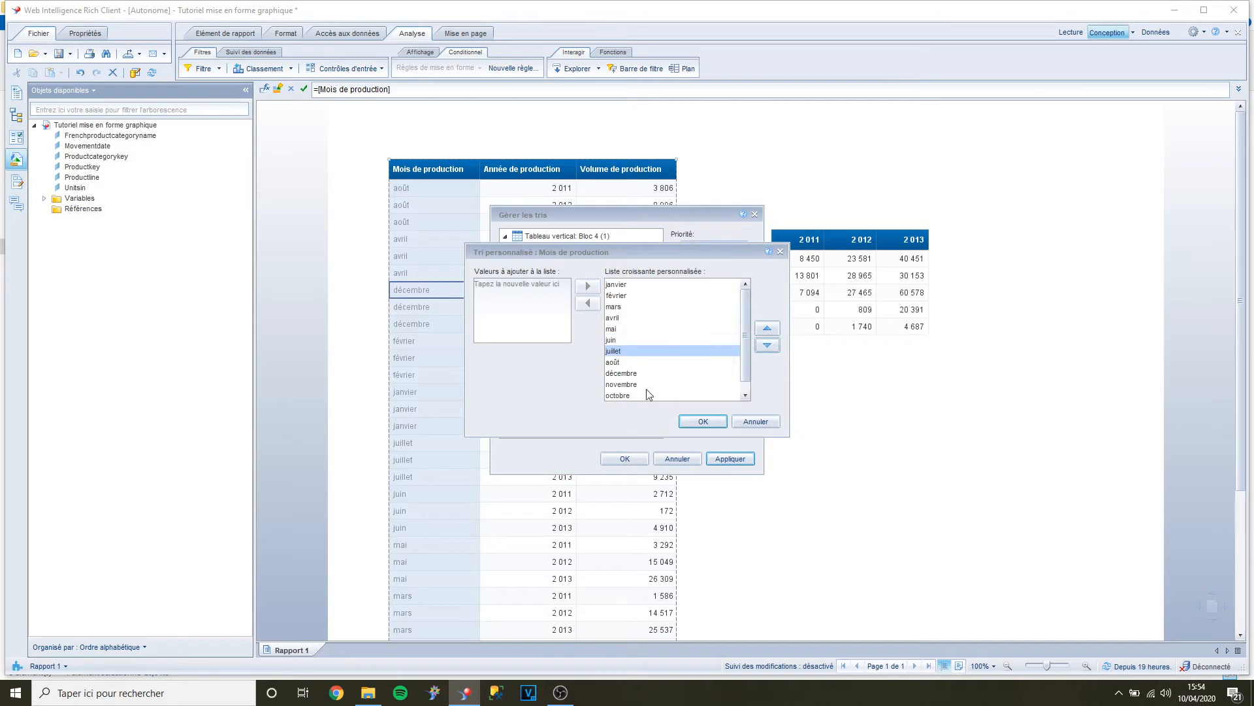
pyautogui.scroll(-1, 746, 362)
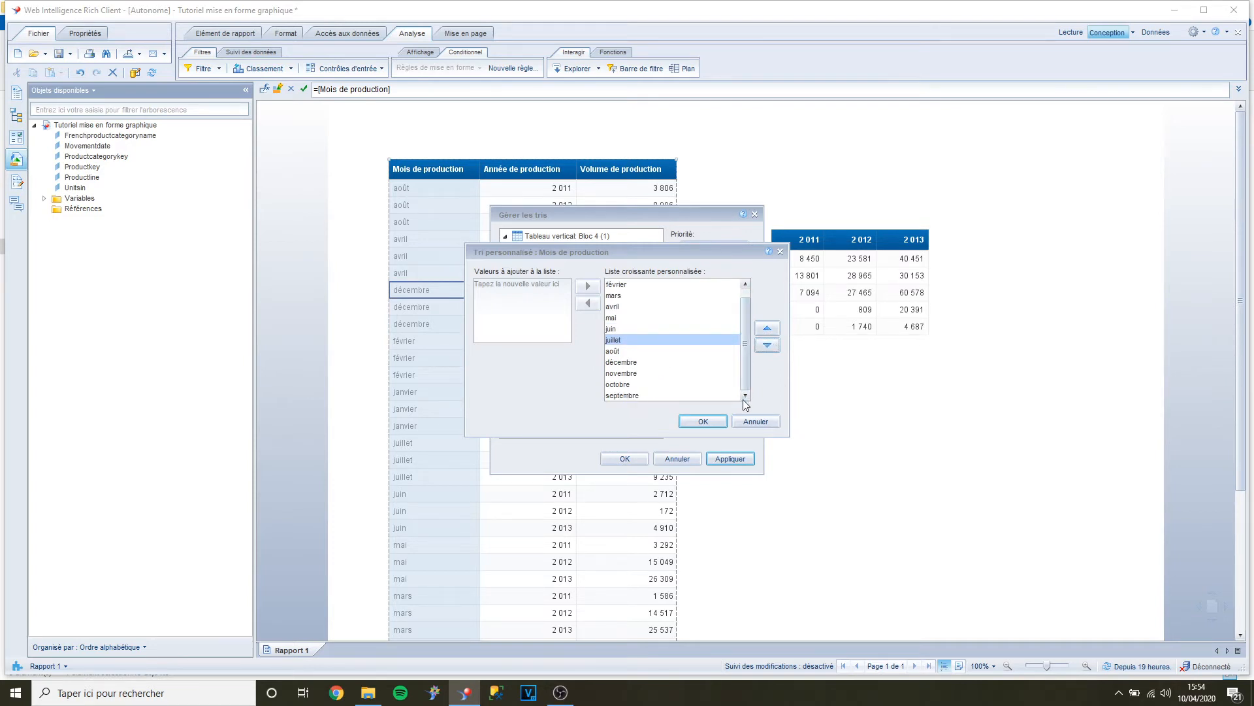
pyautogui.click(649, 395)
pyautogui.click(768, 328)
pyautogui.click(768, 328)
pyautogui.click(768, 328)
# Place octobre and novembre between septembre and décembre, and apply the custom sort to the table.
pyautogui.click(632, 395)
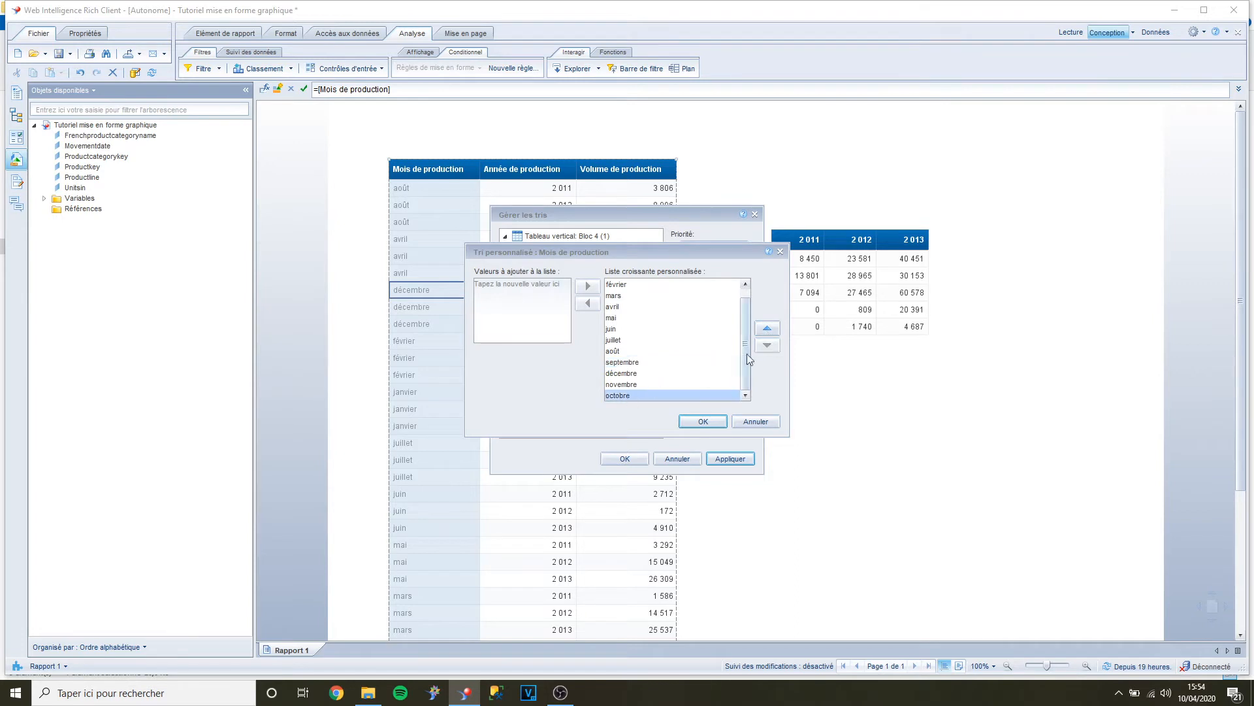
pyautogui.click(767, 328)
pyautogui.click(768, 328)
pyautogui.click(631, 395)
pyautogui.click(768, 328)
pyautogui.click(697, 424)
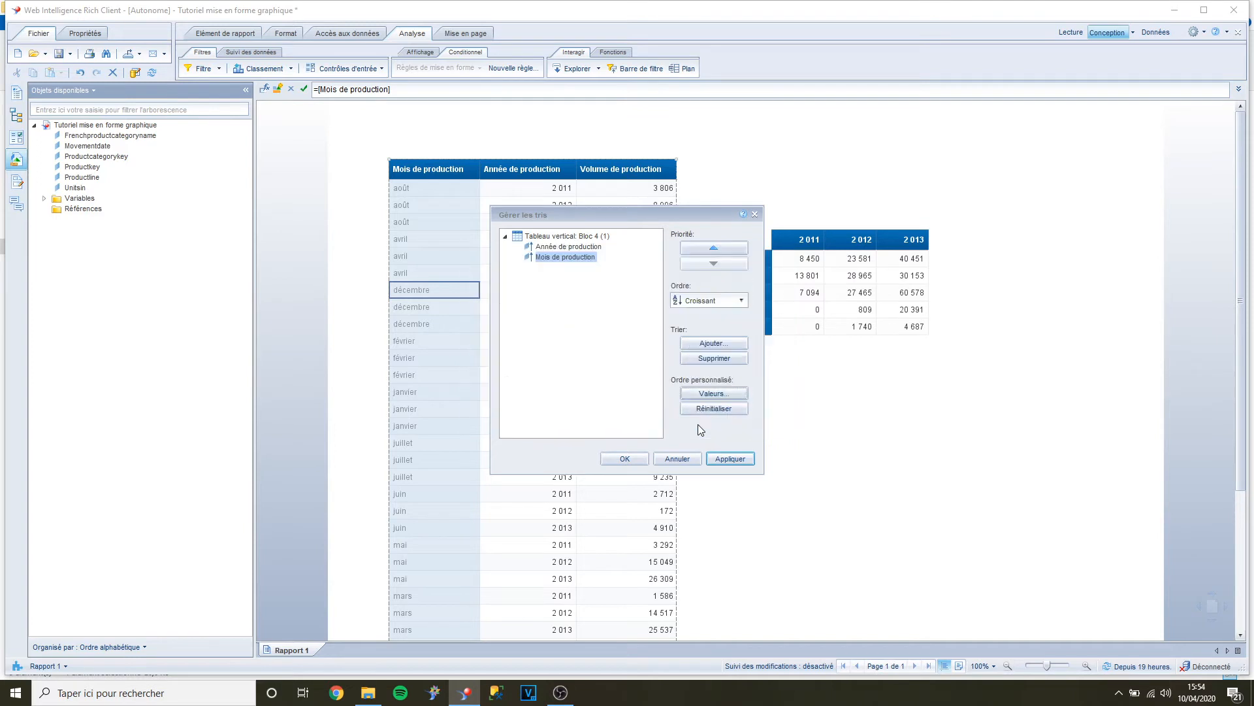
pyautogui.click(632, 457)
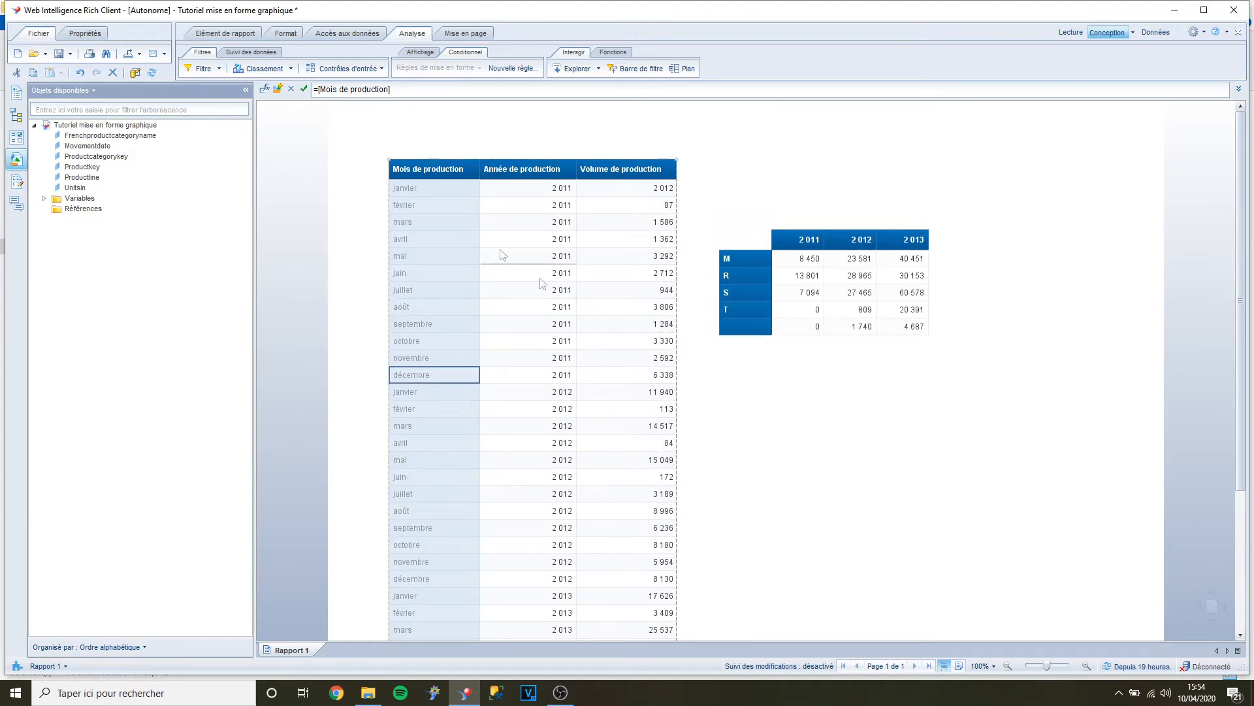
# Add a break on the Année de production column of the vertical table.
pyautogui.click(439, 221)
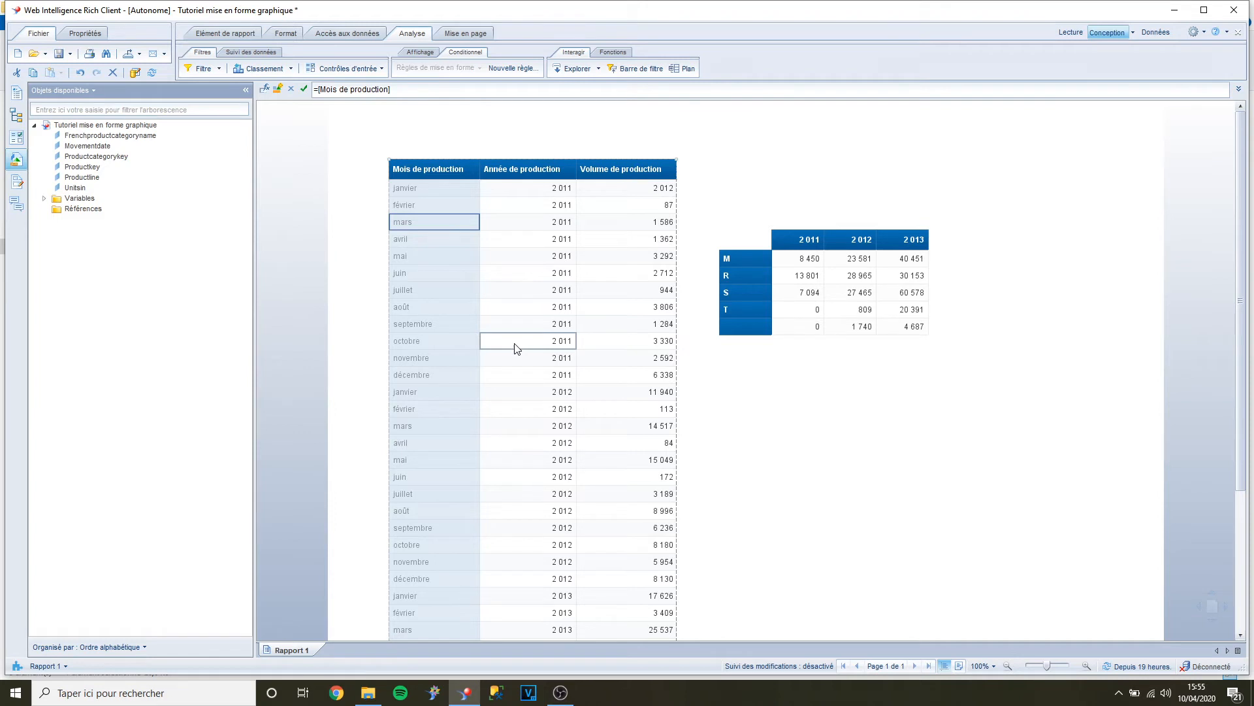
pyautogui.click(525, 193)
pyautogui.rightClick(526, 196)
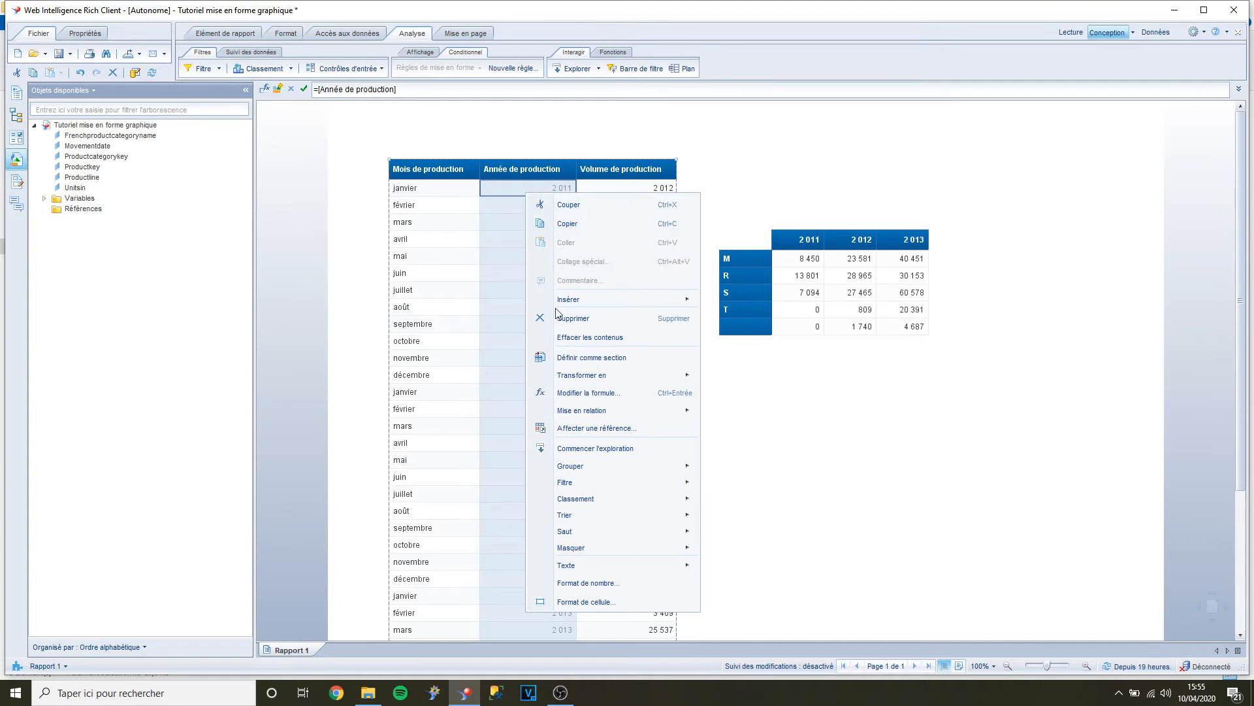
pyautogui.moveTo(587, 527)
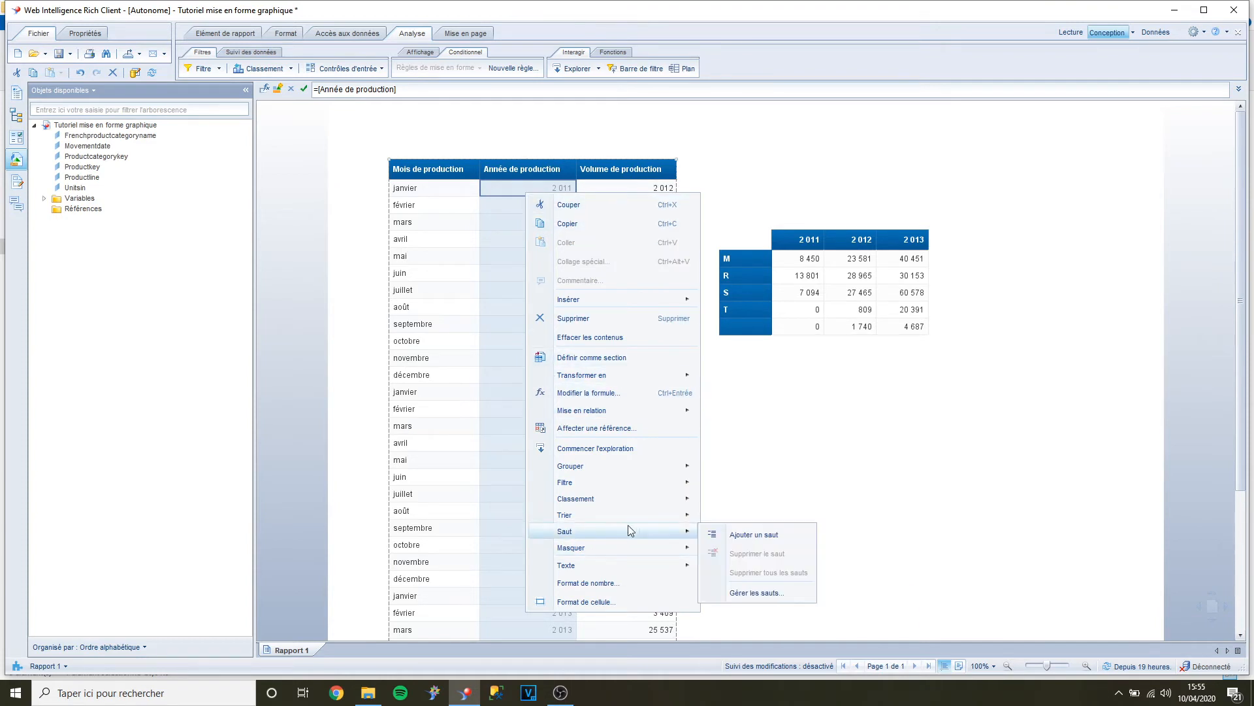
pyautogui.click(745, 541)
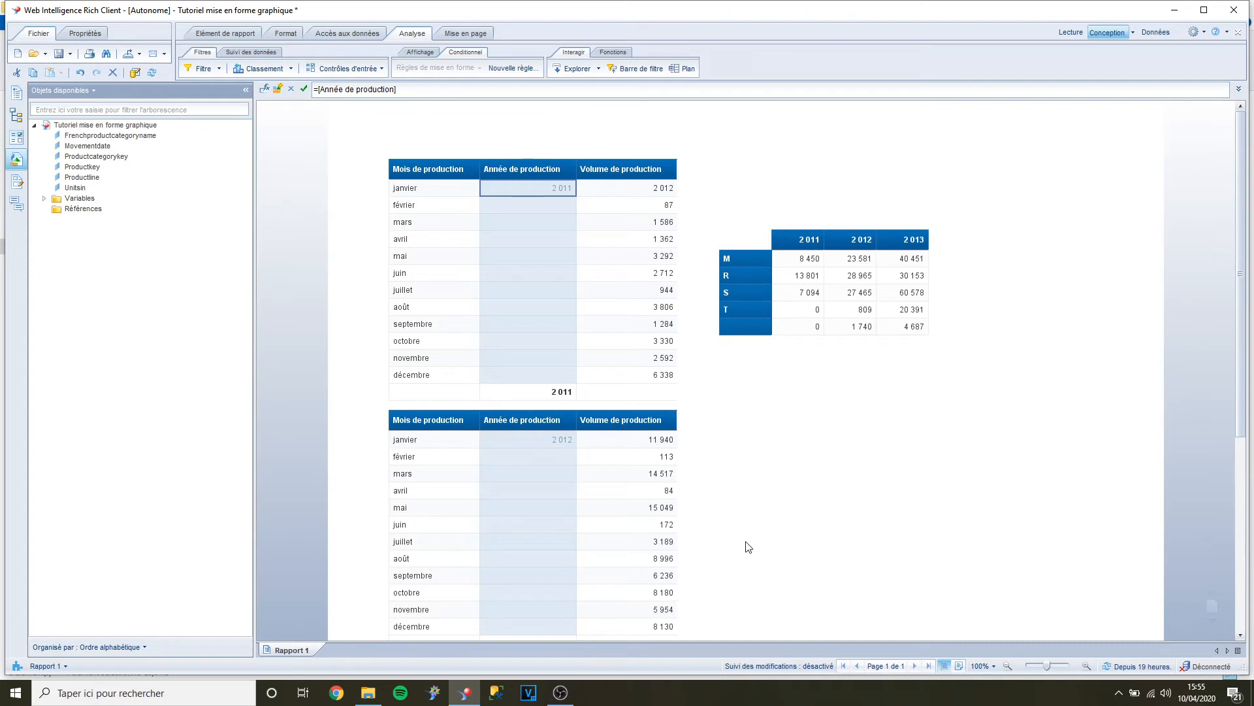
# Examine the break properties for Année de production and leave them without making changes.
pyautogui.click(524, 338)
pyautogui.rightClick(524, 334)
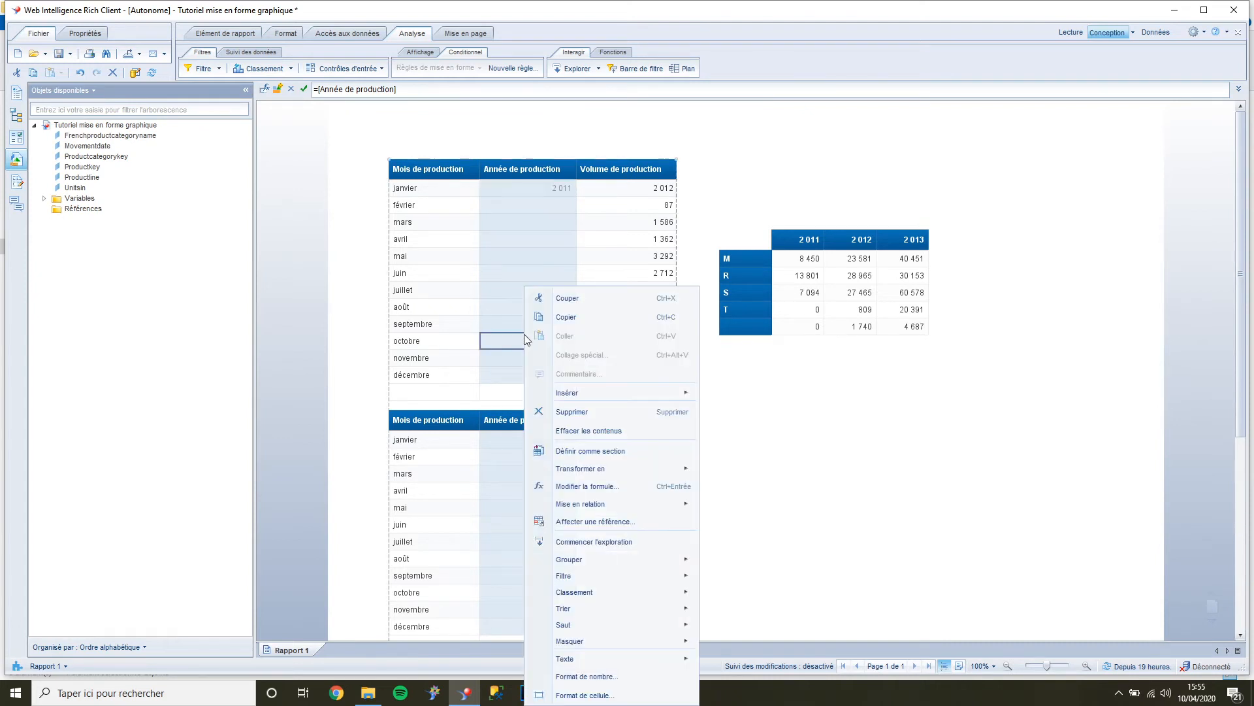
pyautogui.moveTo(614, 623)
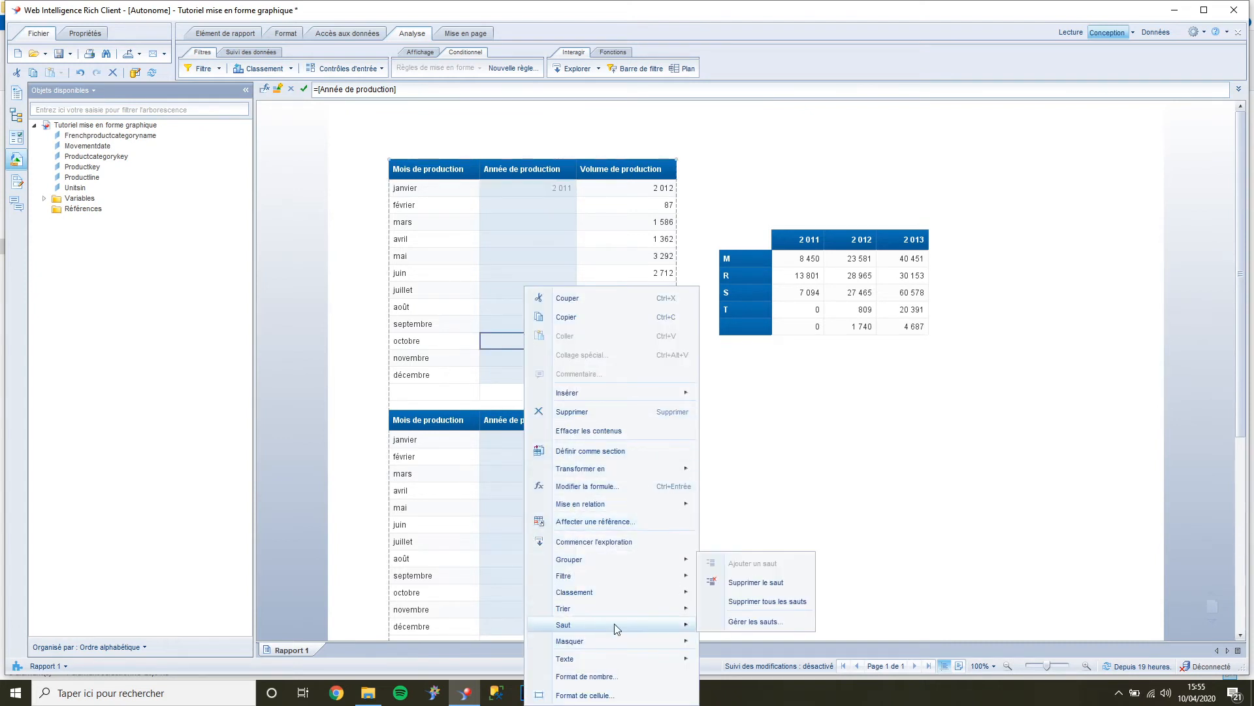
pyautogui.click(727, 622)
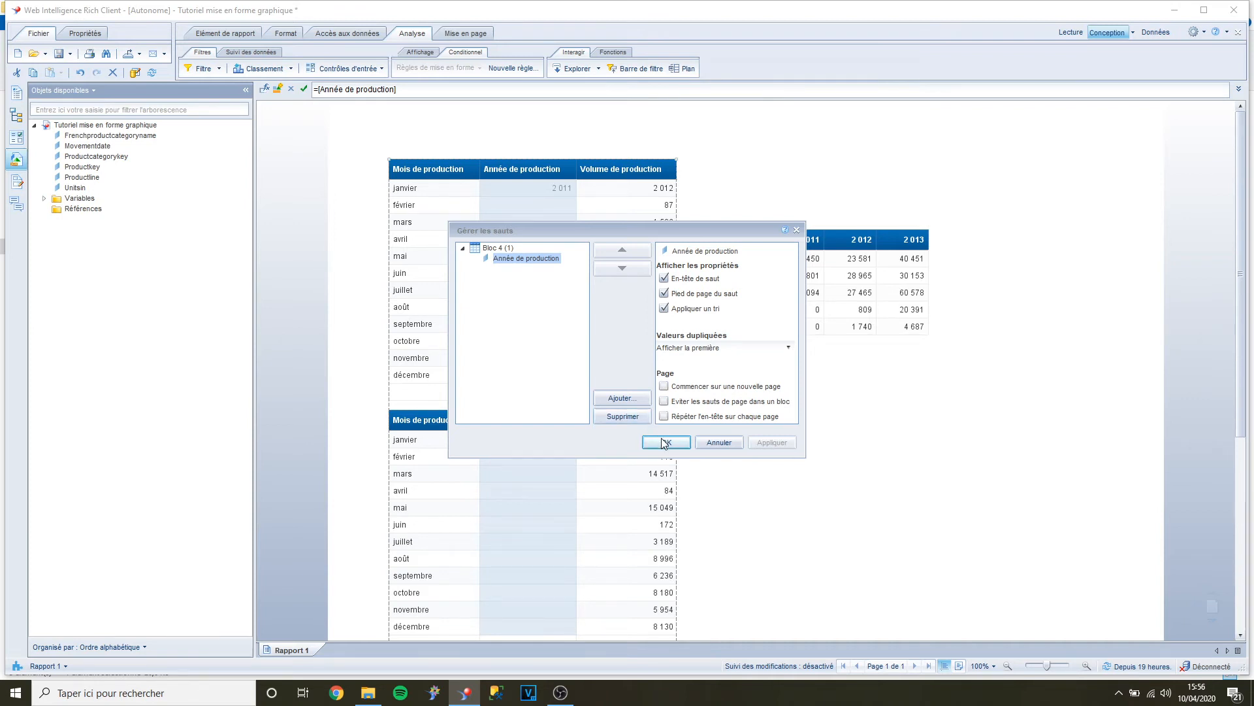
pyautogui.click(710, 444)
# Insert a sum of Volume de production in both directions in the cross table.
pyautogui.click(820, 297)
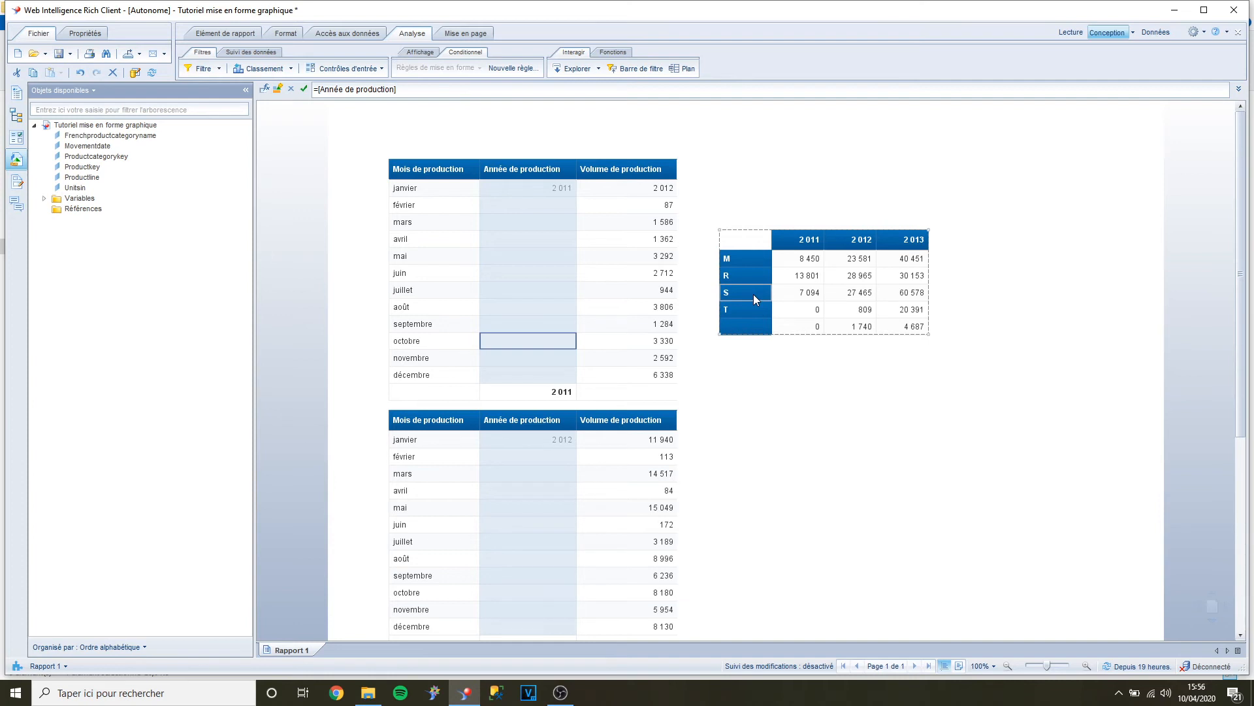
pyautogui.click(818, 261)
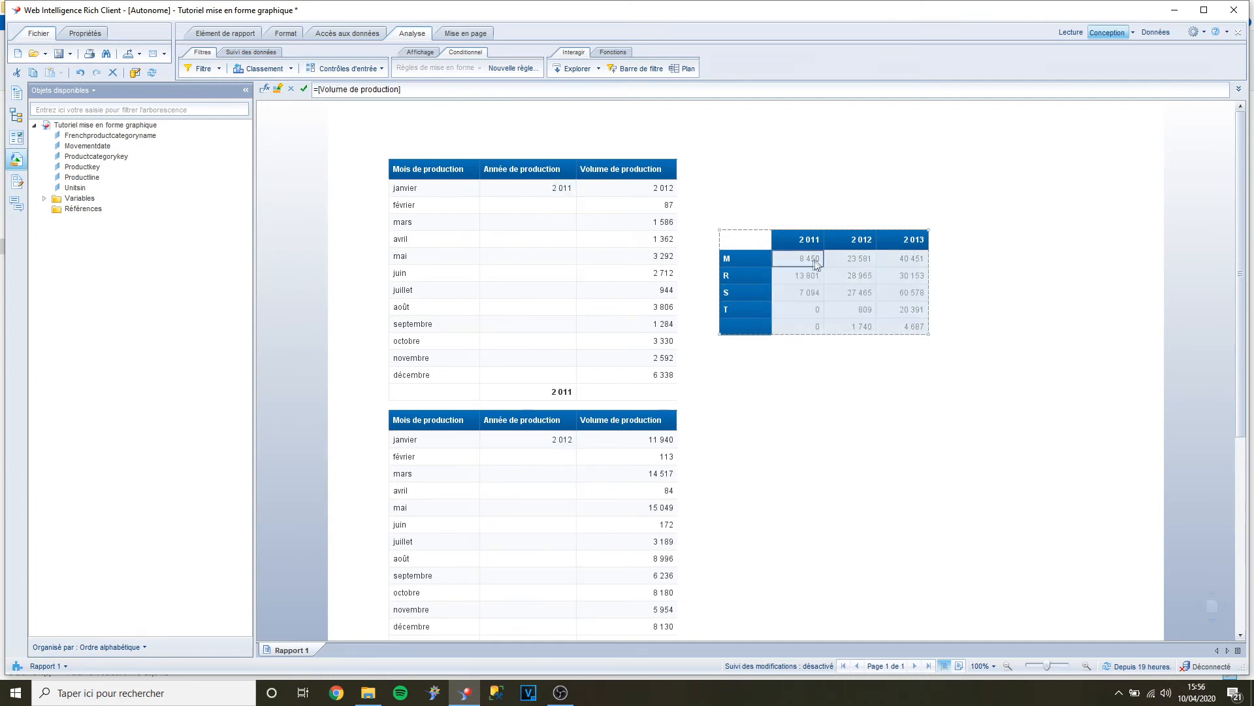
pyautogui.rightClick(808, 262)
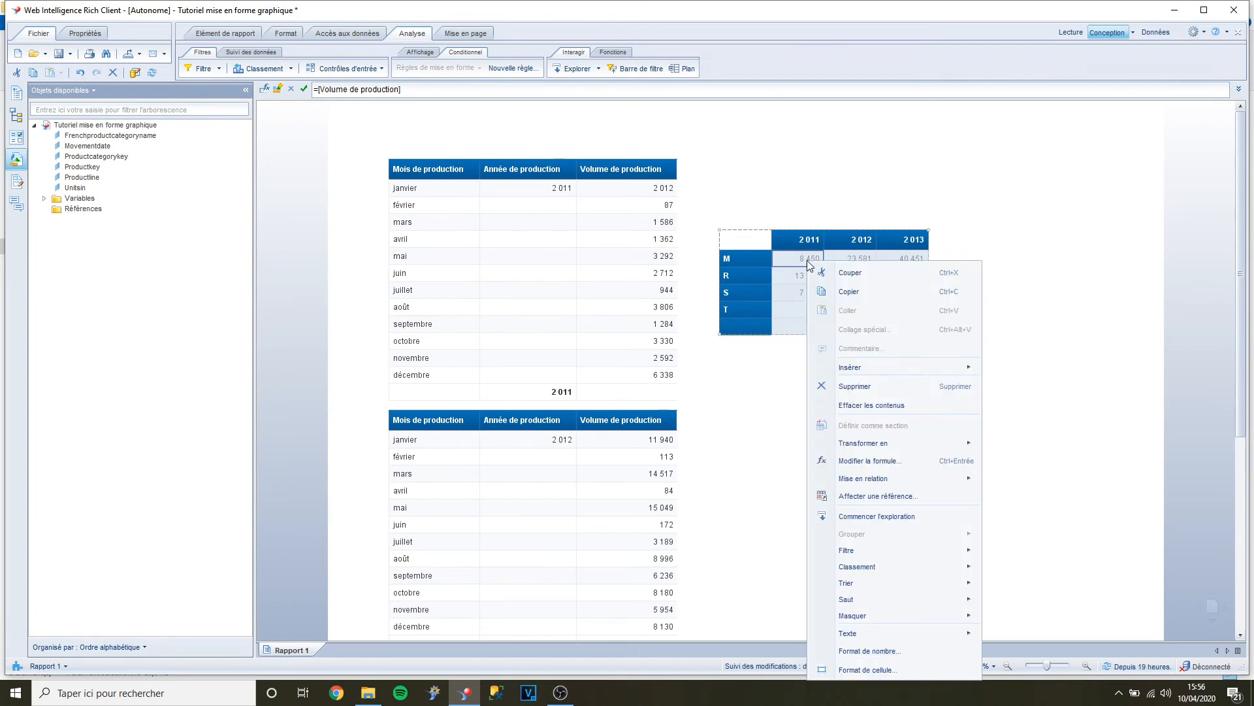
pyautogui.moveTo(856, 366)
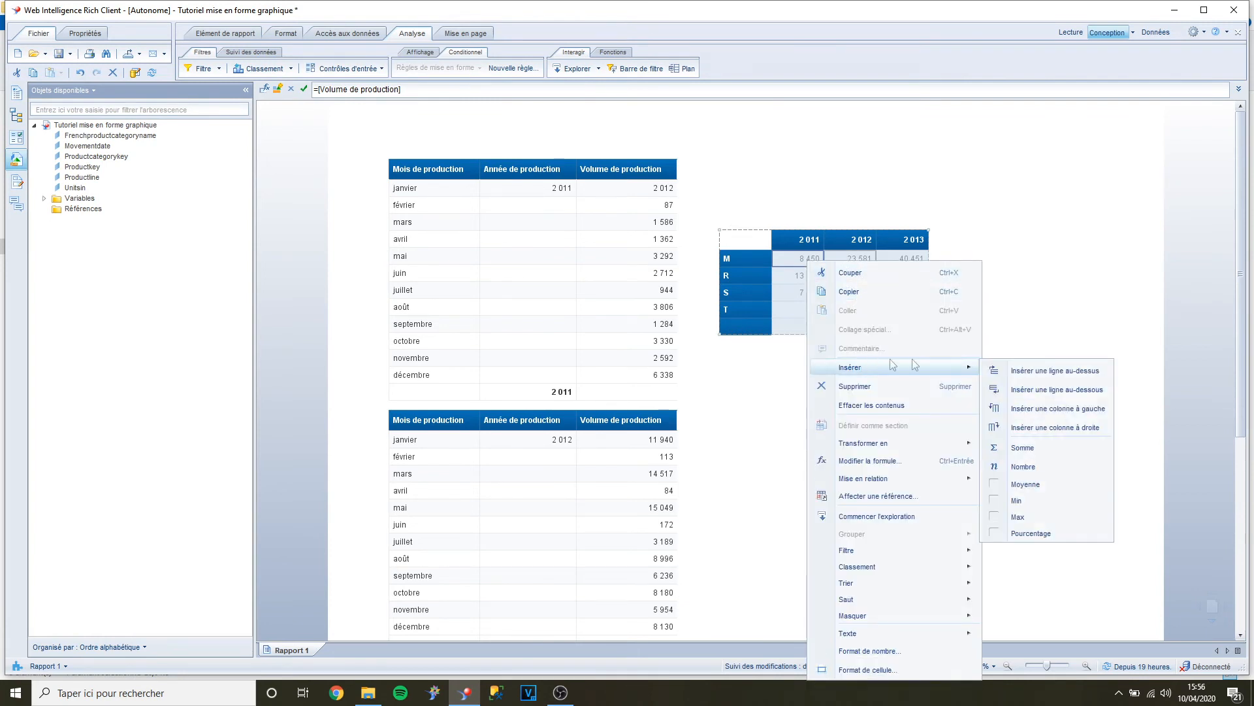
pyautogui.click(1024, 448)
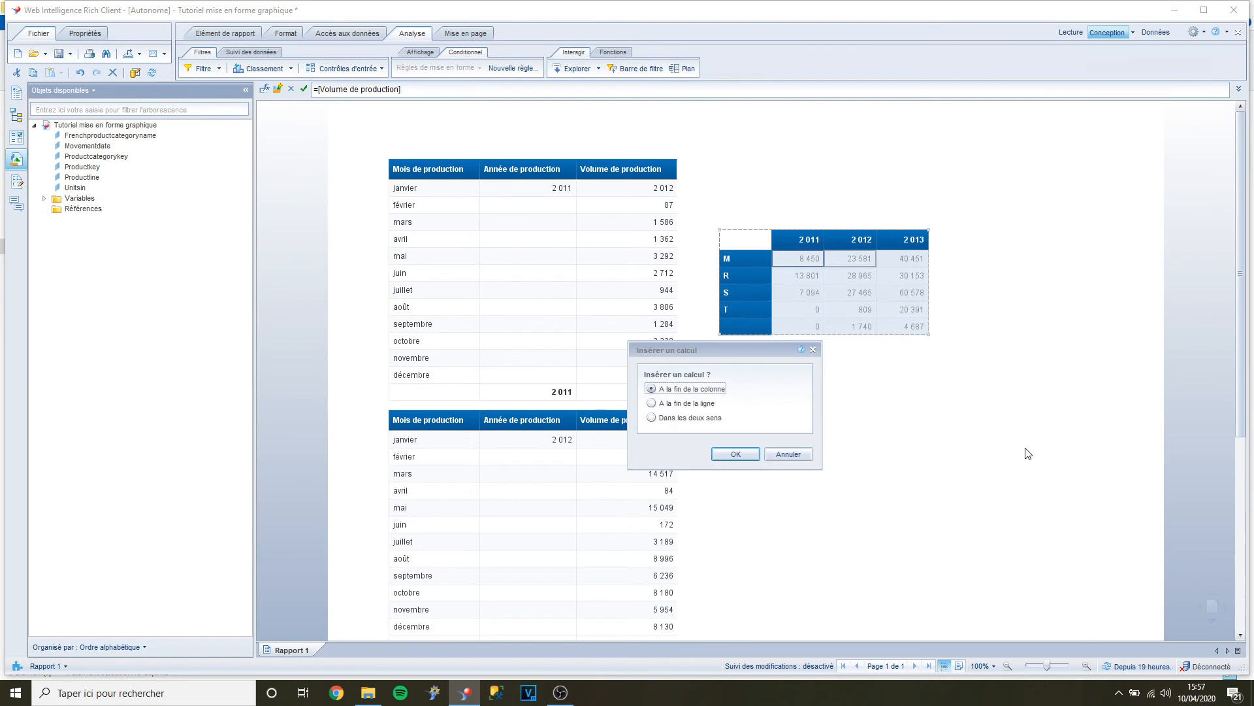
pyautogui.click(702, 423)
pyautogui.click(735, 455)
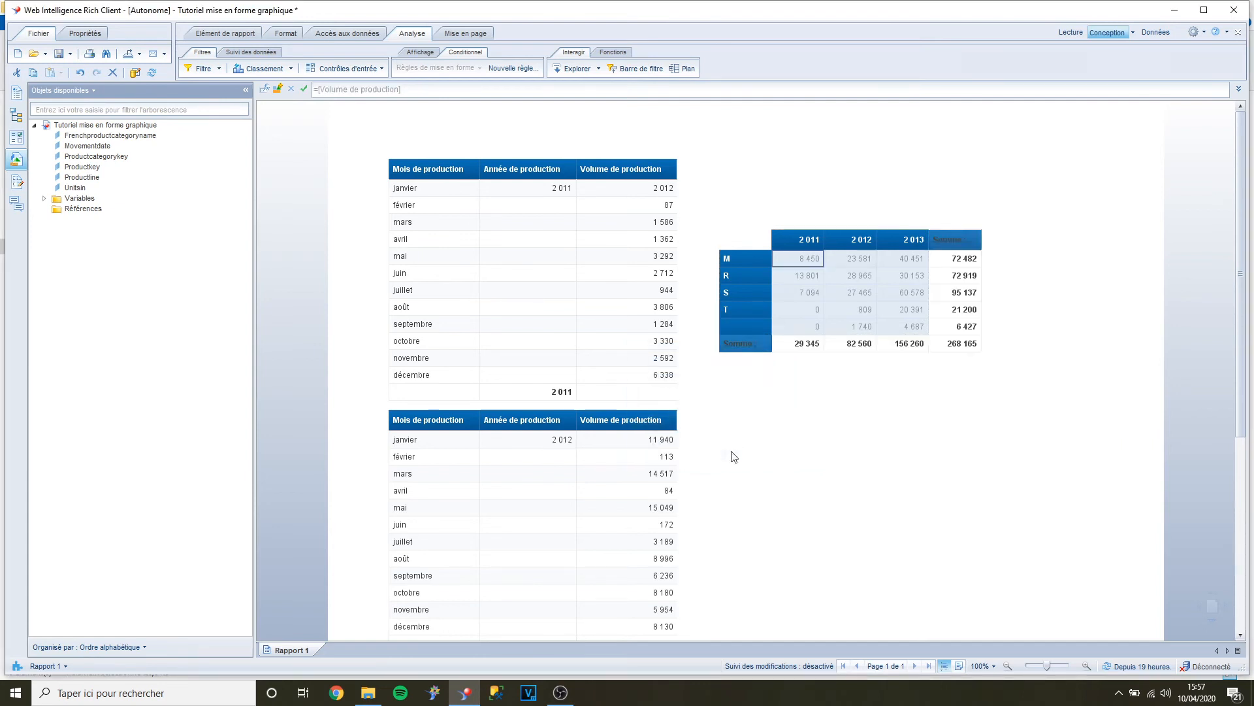
# Examine the other calculations that can be inserted on the cross table's volume cells and the equivalent display and function commands.
pyautogui.click(971, 326)
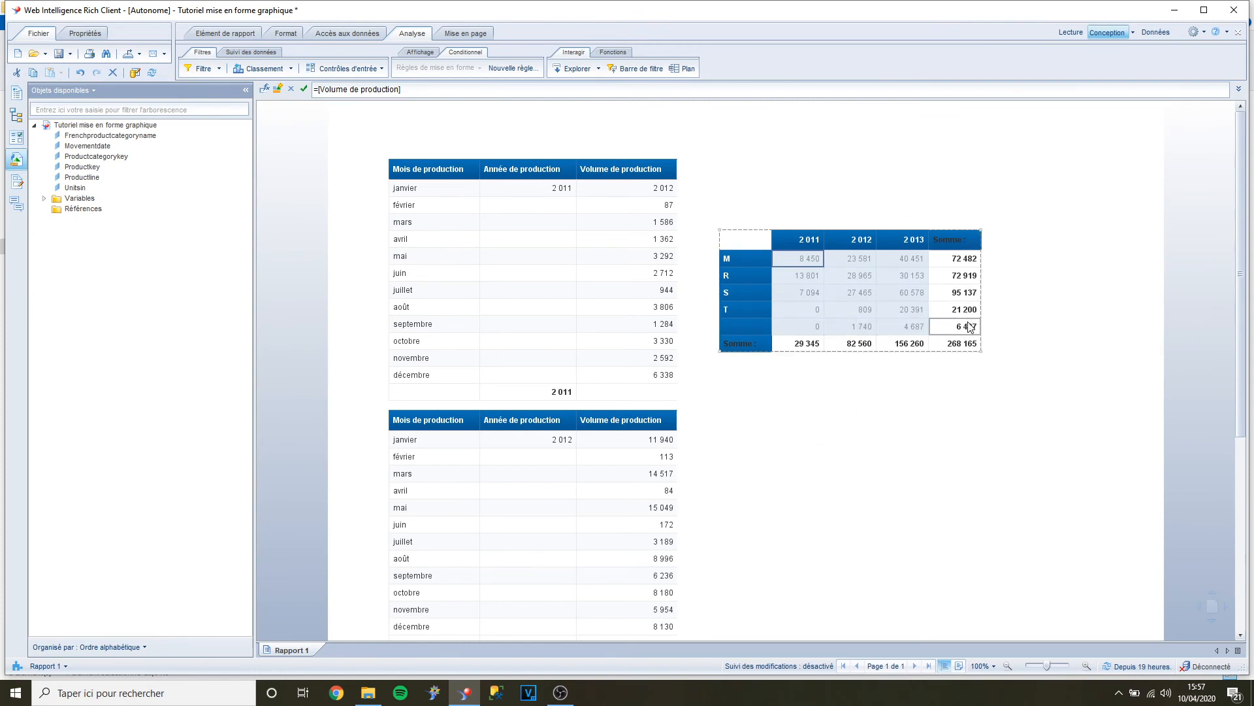
pyautogui.click(904, 426)
pyautogui.click(959, 313)
pyautogui.click(959, 315)
pyautogui.click(783, 261)
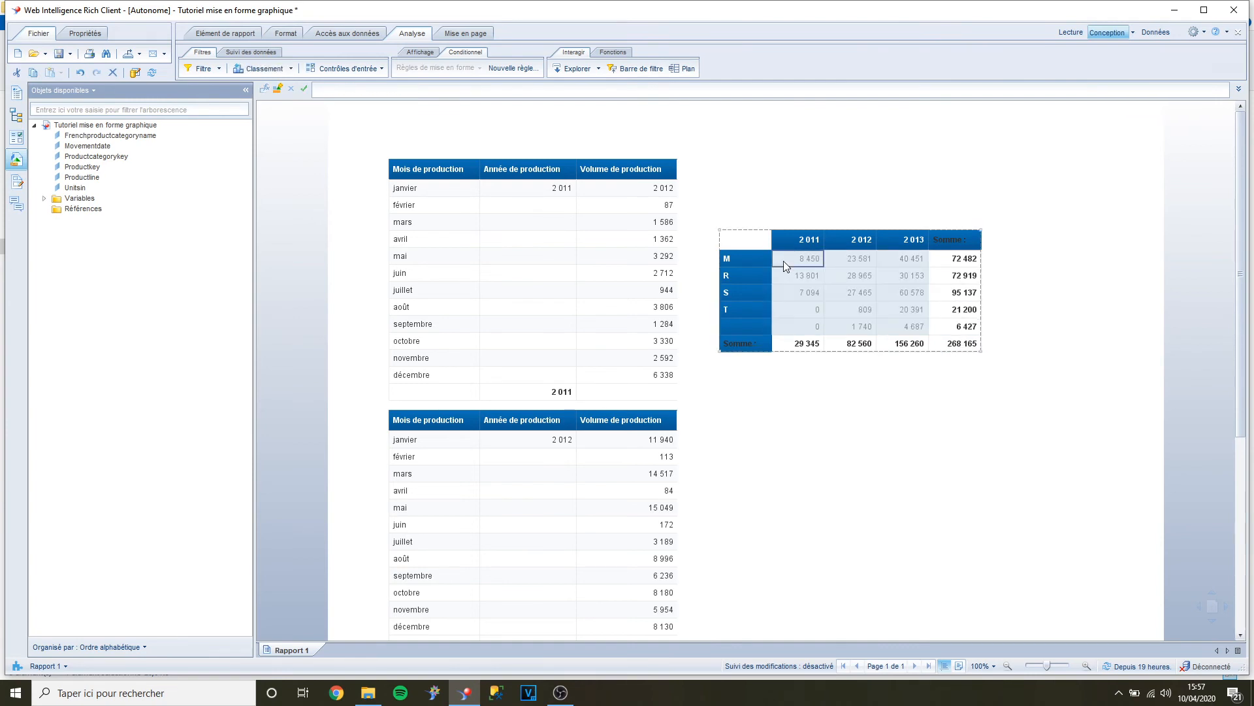
pyautogui.rightClick(783, 261)
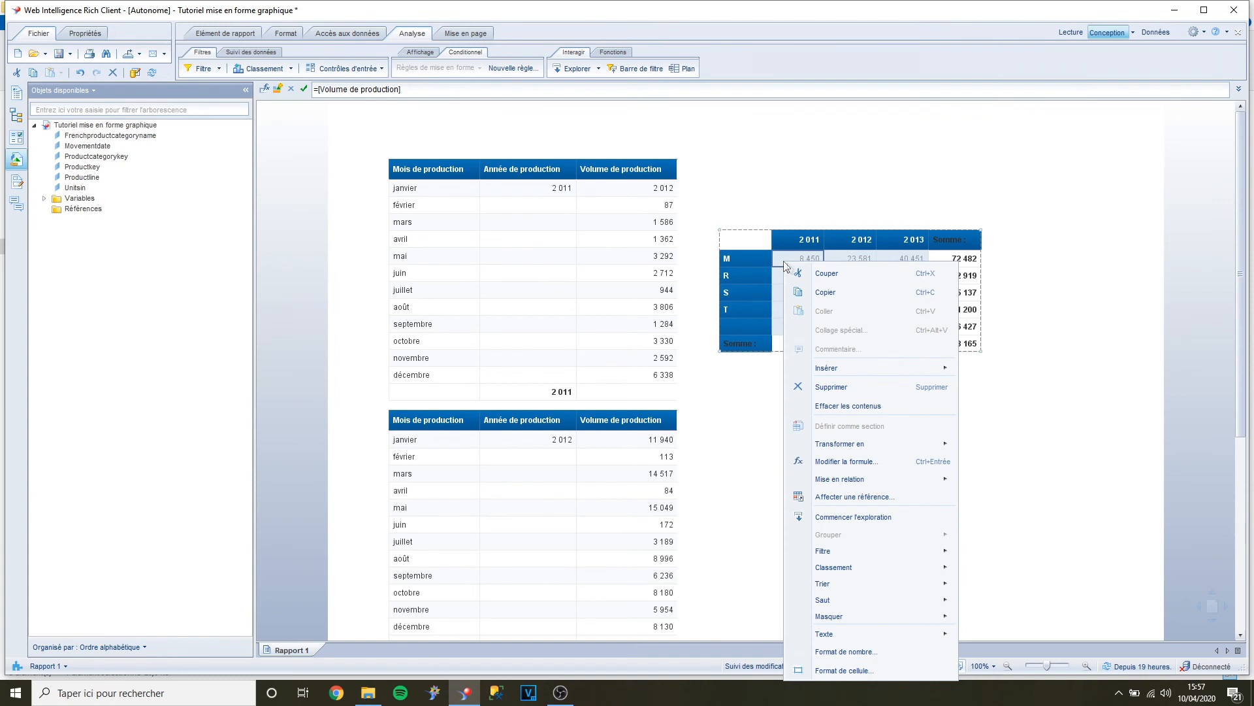
pyautogui.moveTo(848, 373)
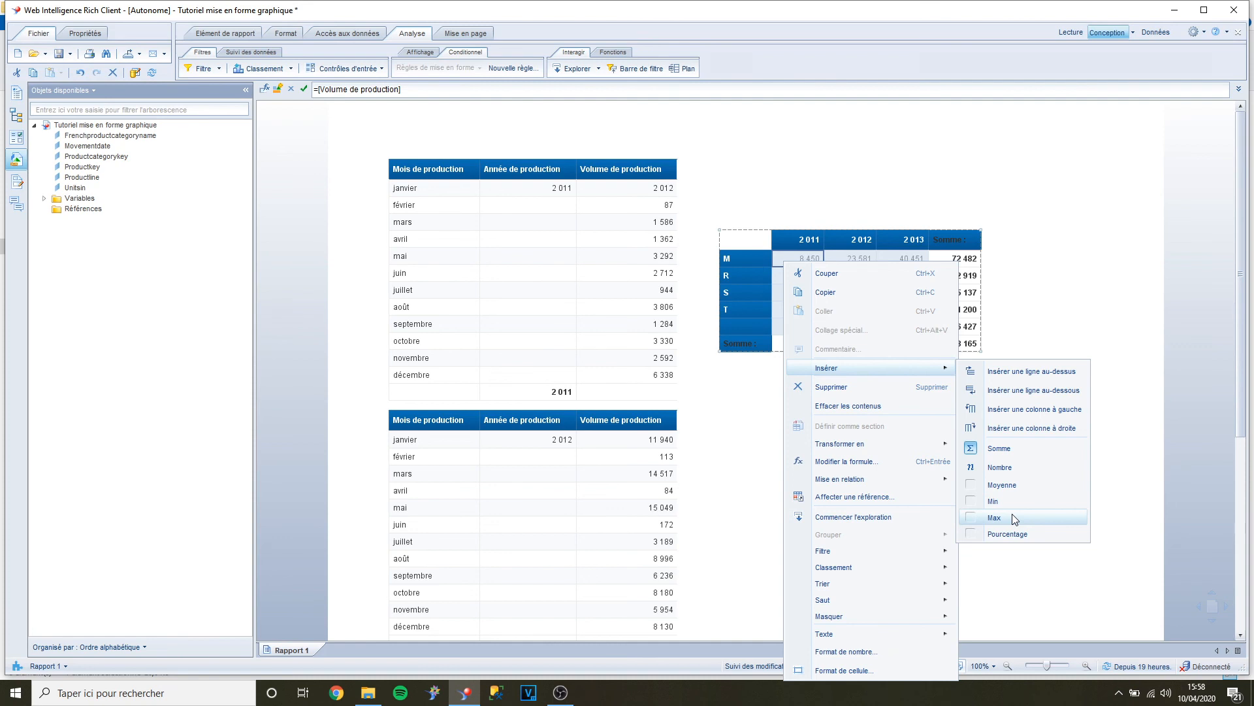
pyautogui.click(1038, 580)
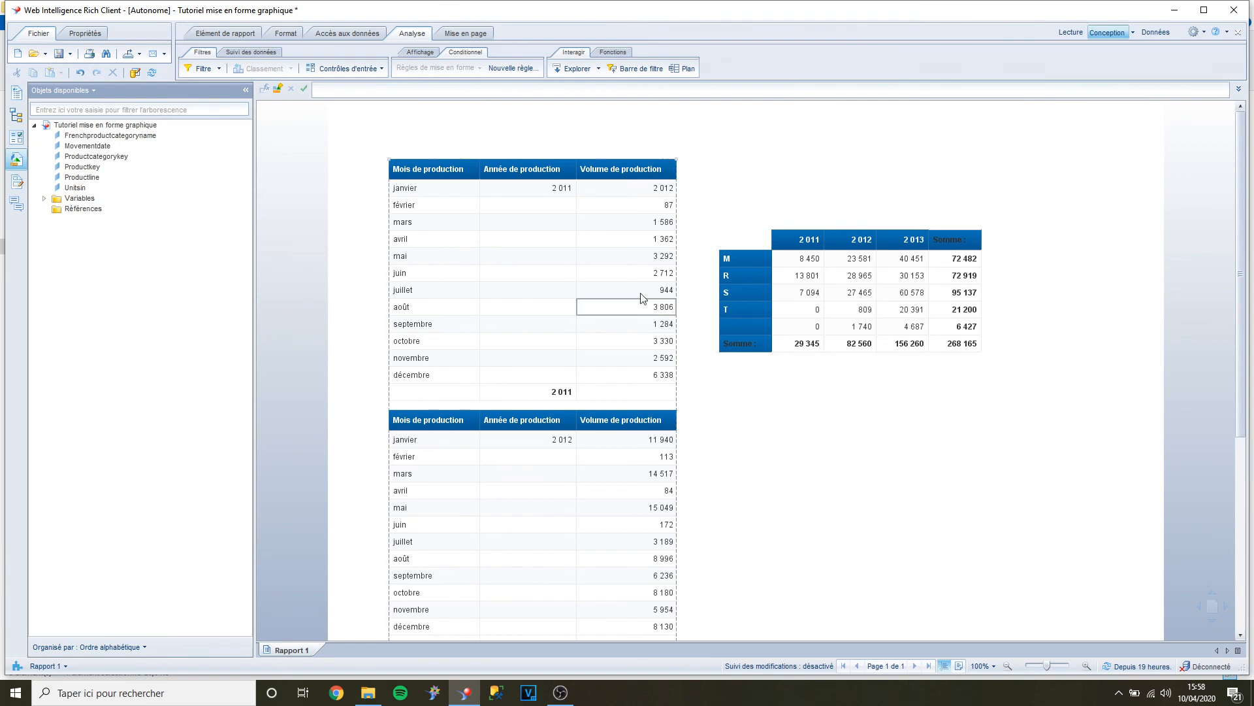
pyautogui.click(412, 53)
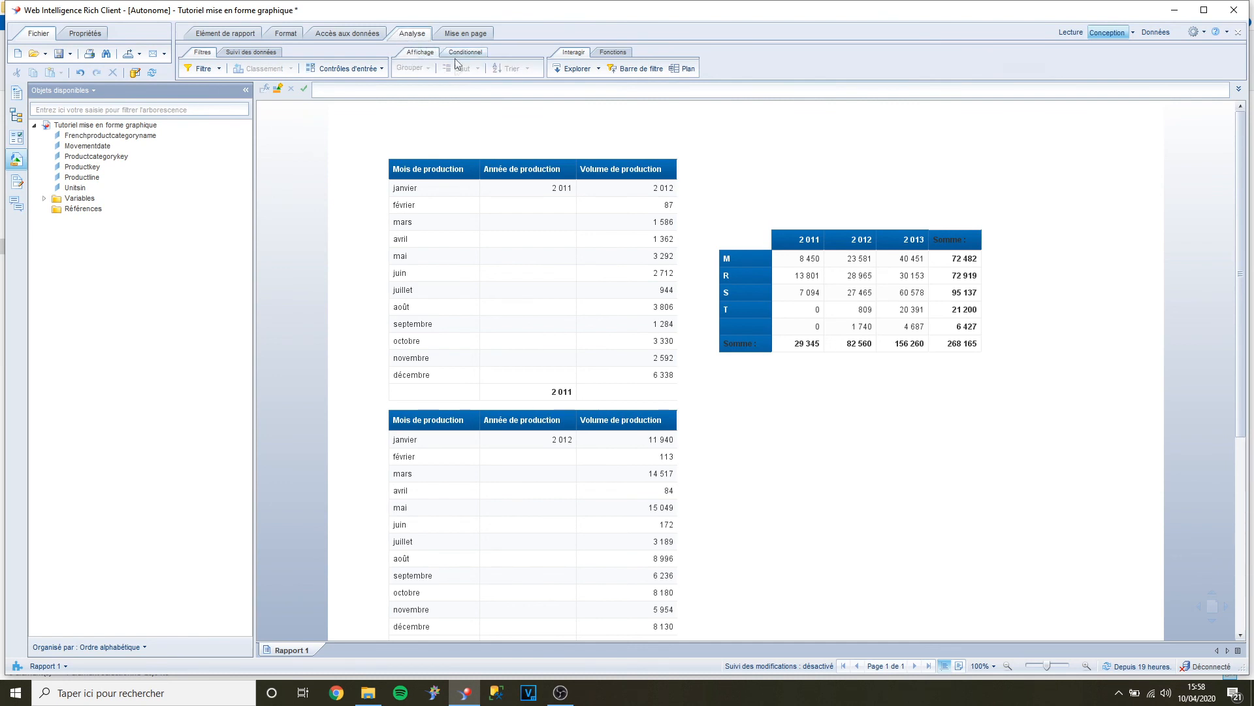
pyautogui.click(613, 53)
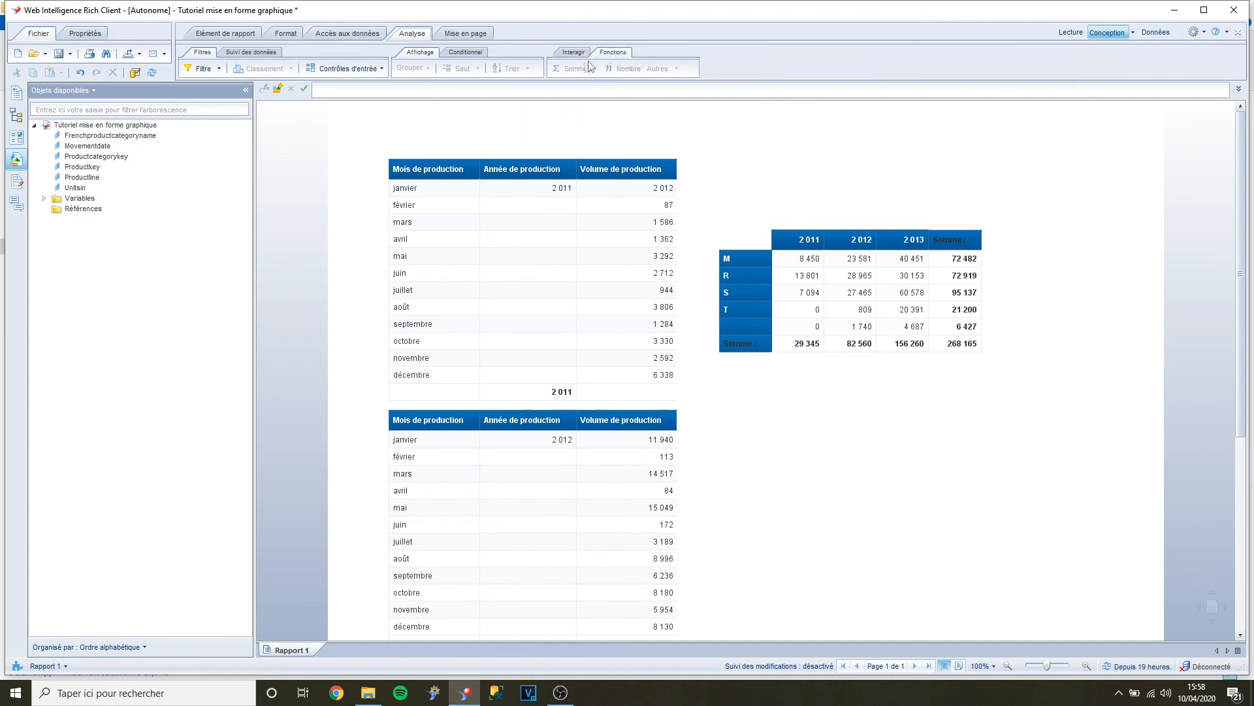